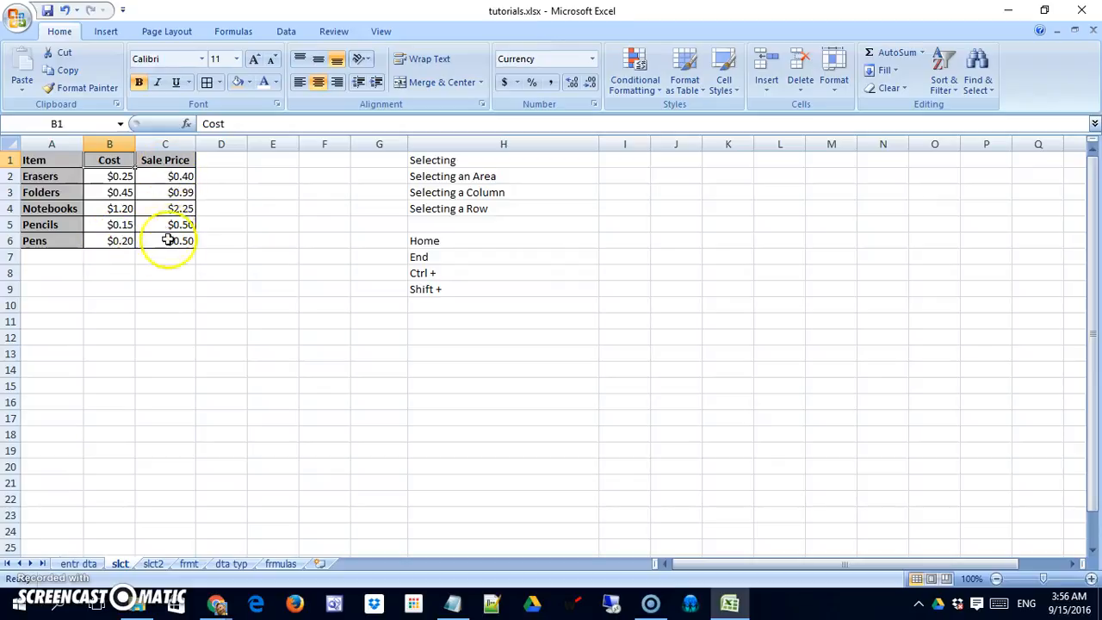
# On the slct2 sheet, link cell A2 to the Erasers item with the formula =slct!A2
pyautogui.click(151, 563)
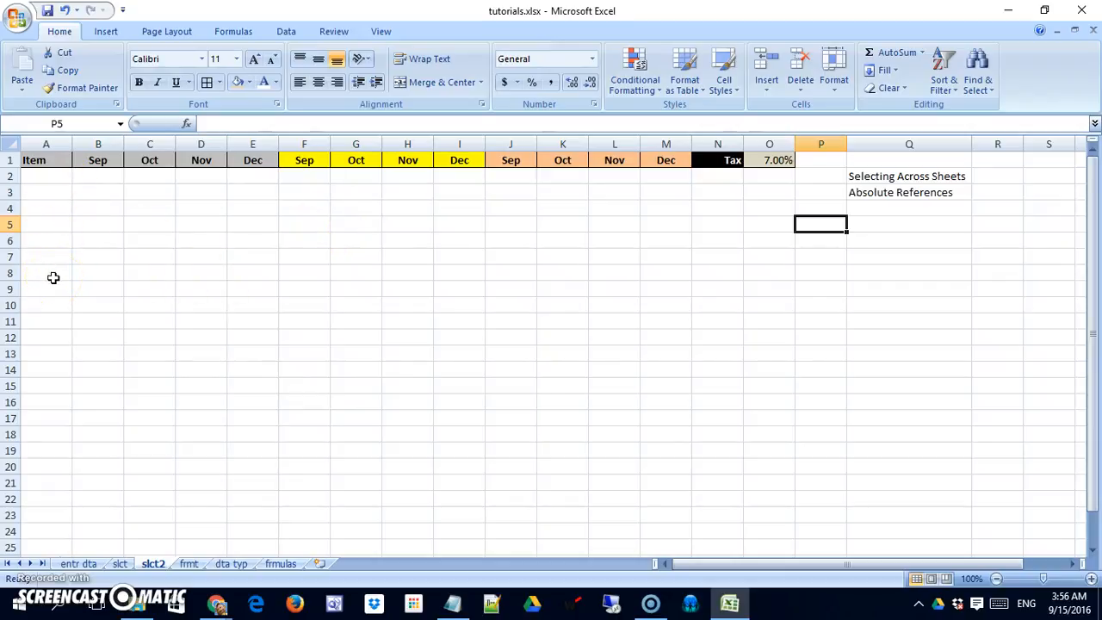
pyautogui.click(38, 175)
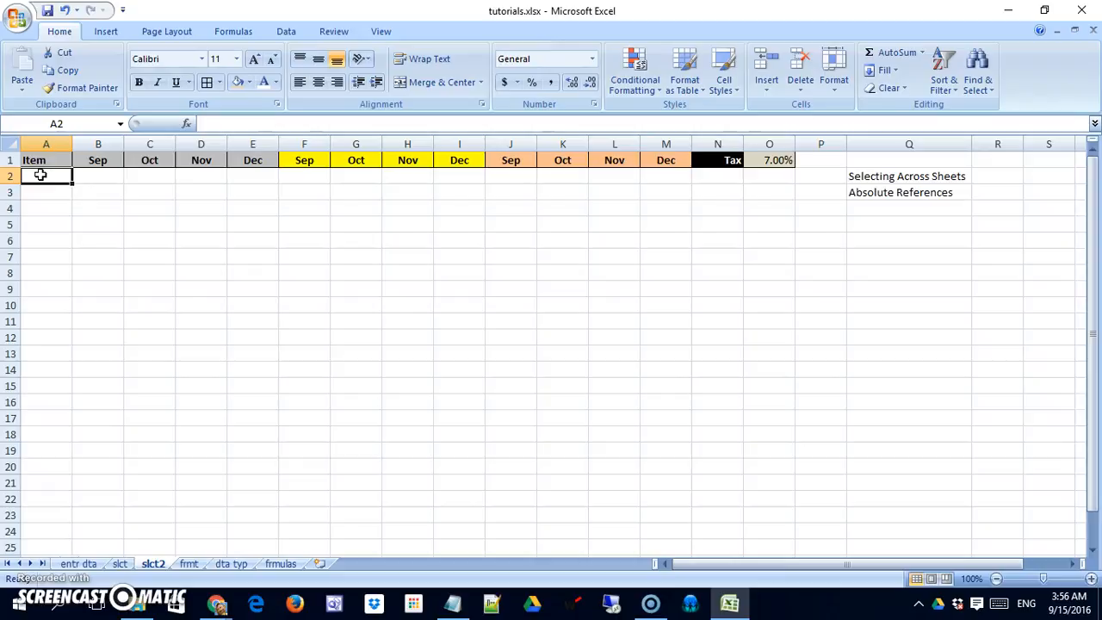
pyautogui.write('=')
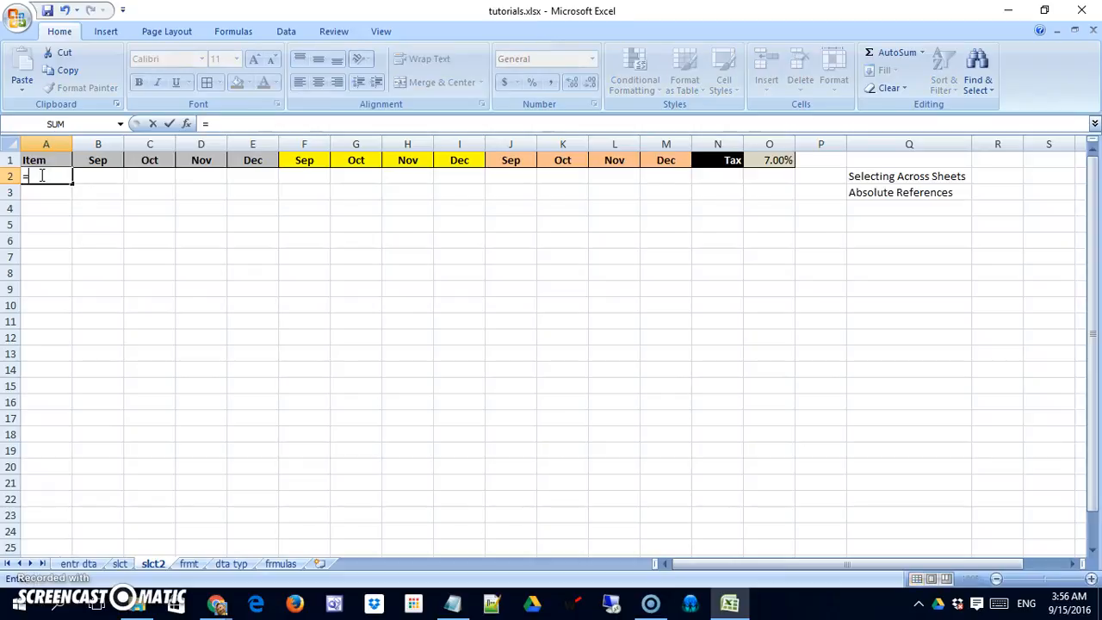
pyautogui.click(120, 564)
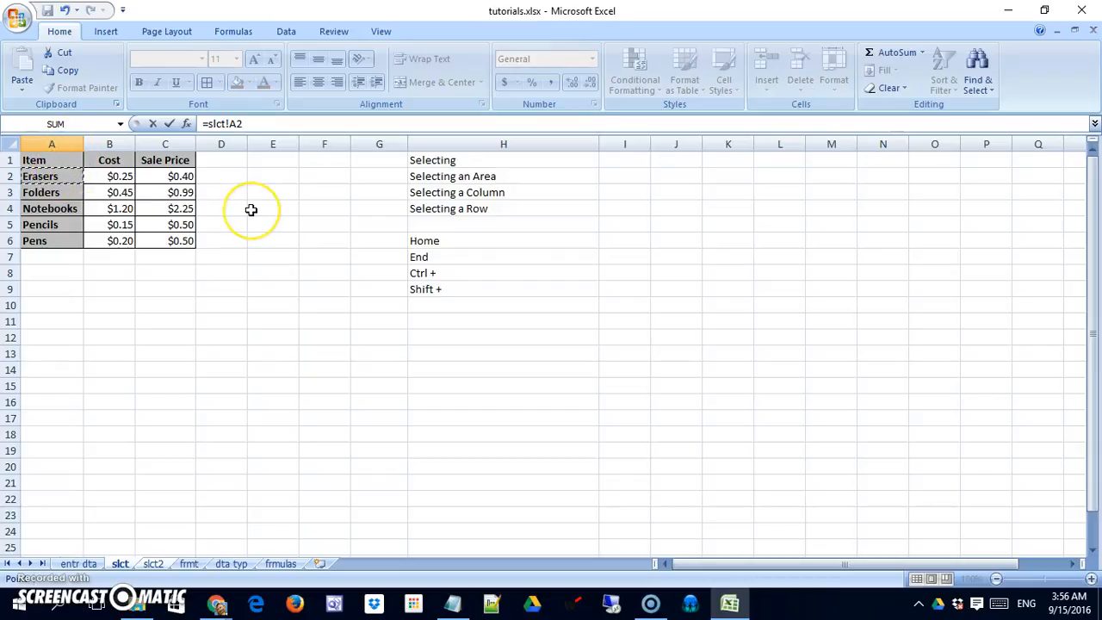
pyautogui.click(67, 179)
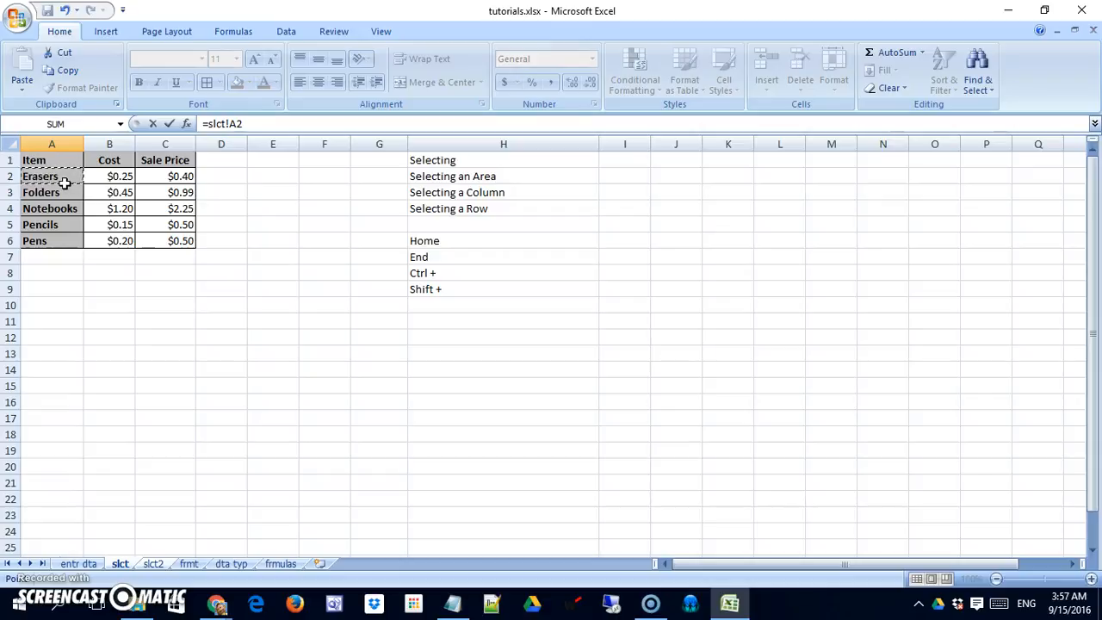
pyautogui.press('Return')
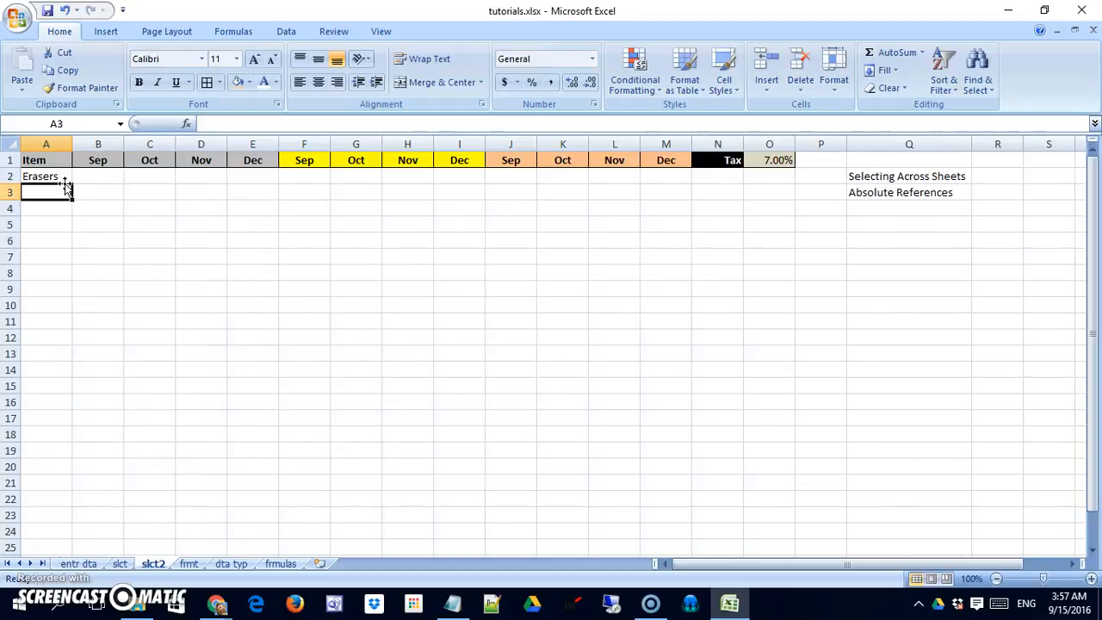
# Fill the A2 item link down through A7 and fit column A's width to its contents
pyautogui.click(61, 176)
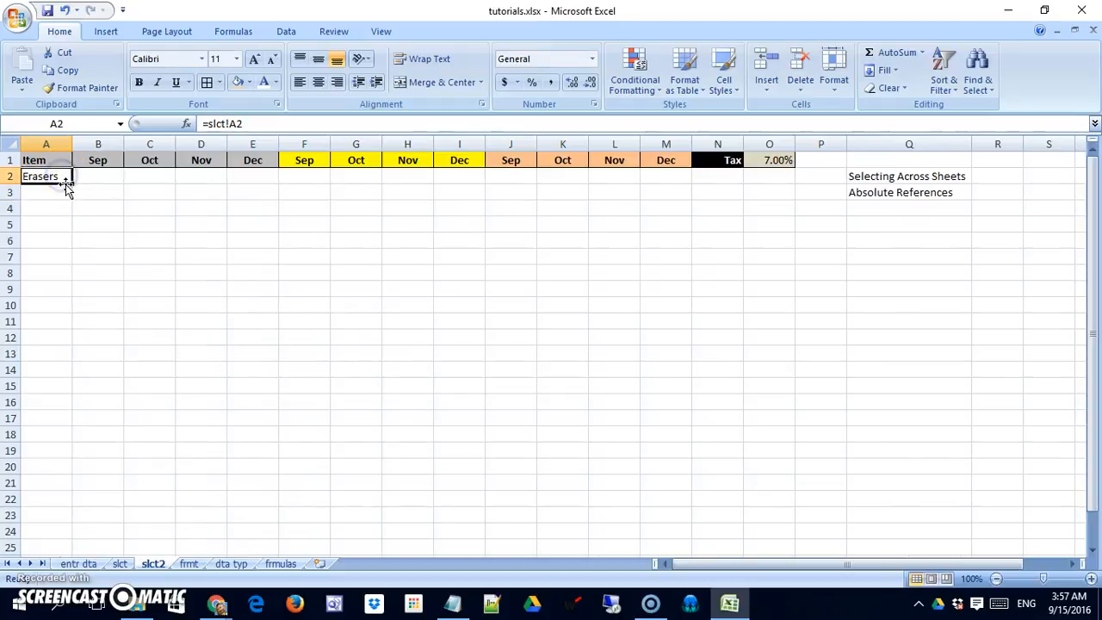
pyautogui.moveTo(71, 183); pyautogui.dragTo(71, 268)
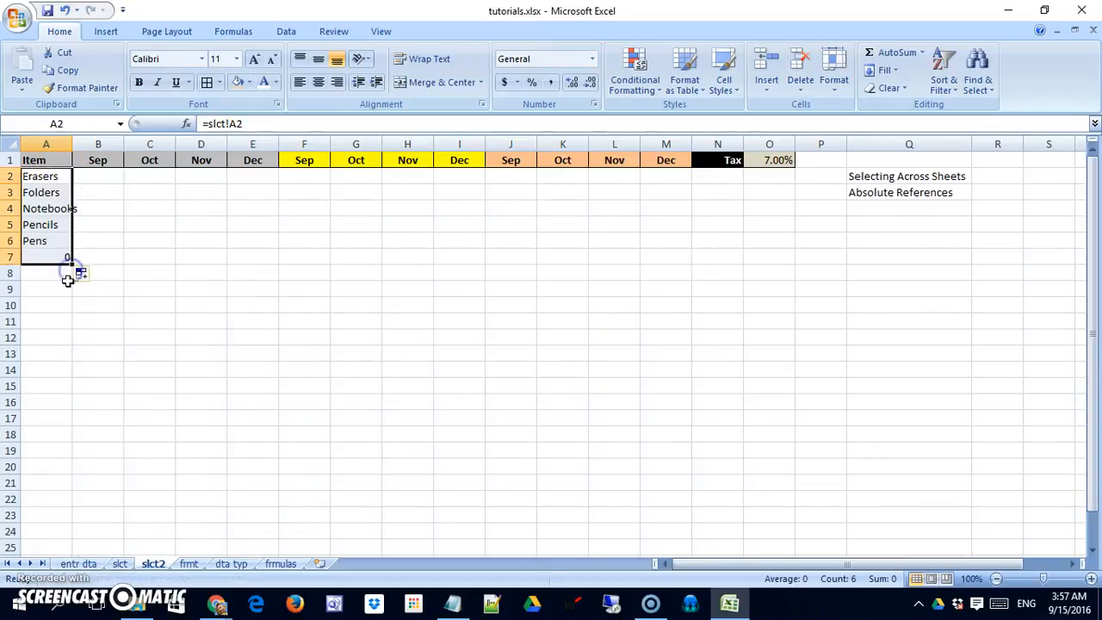
pyautogui.doubleClick(73, 142)
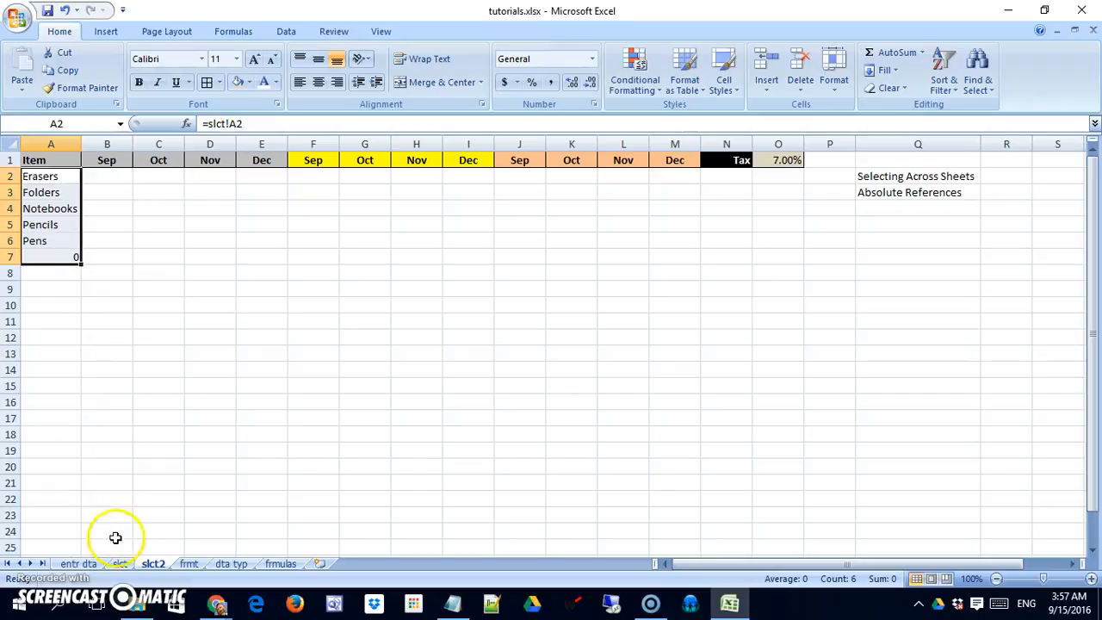
# Check the source item list on the slct sheet, and clear the surplus link in cell A7 of slct2
pyautogui.click(123, 563)
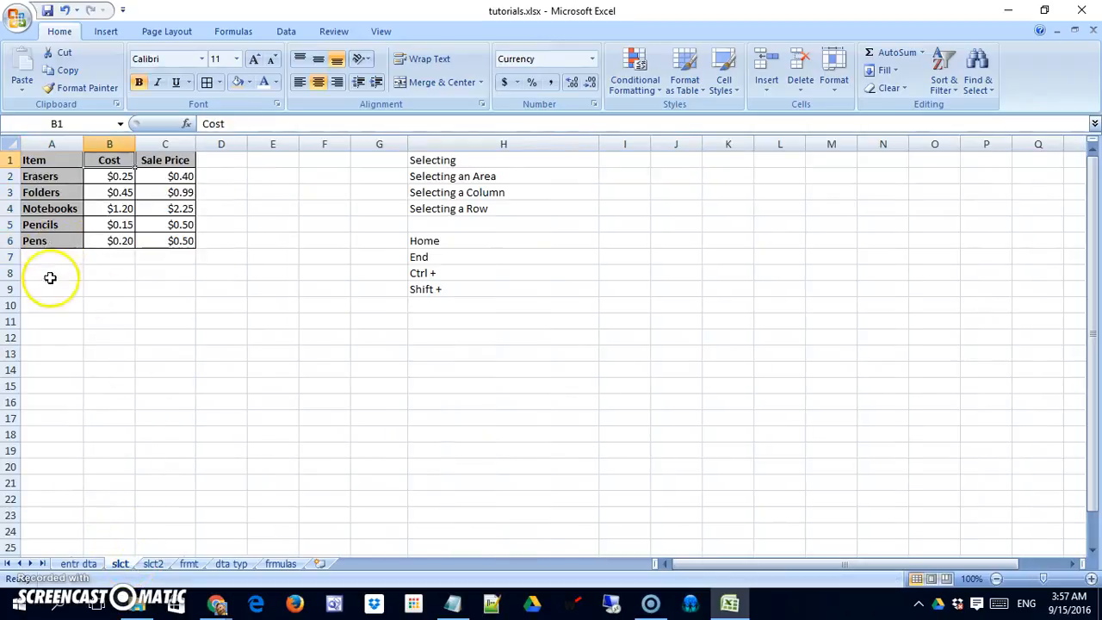
pyautogui.click(153, 563)
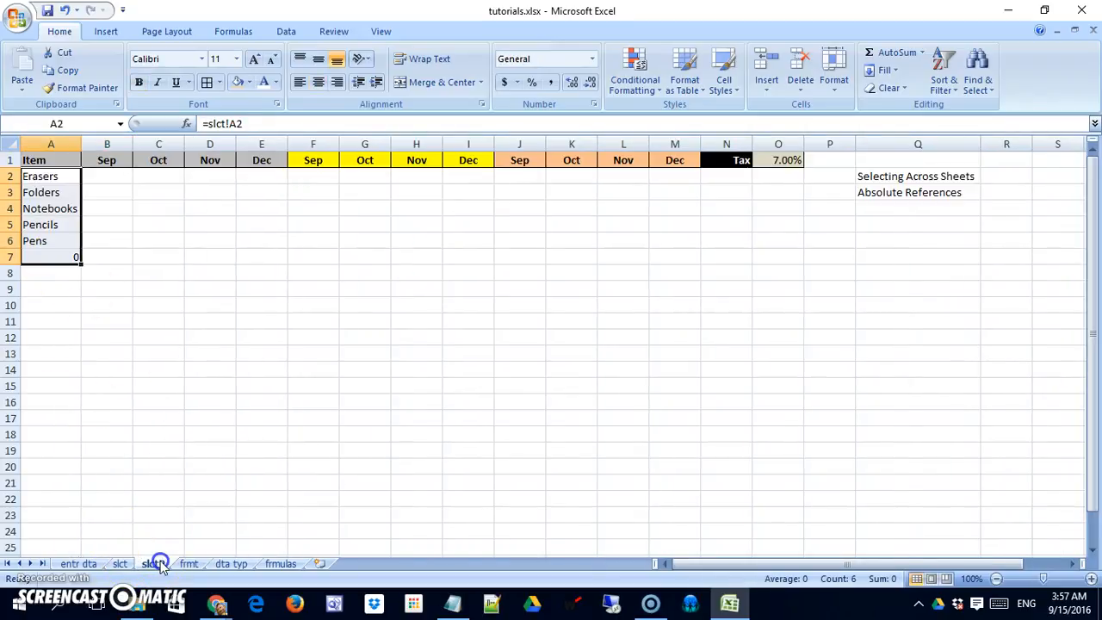
pyautogui.click(65, 255)
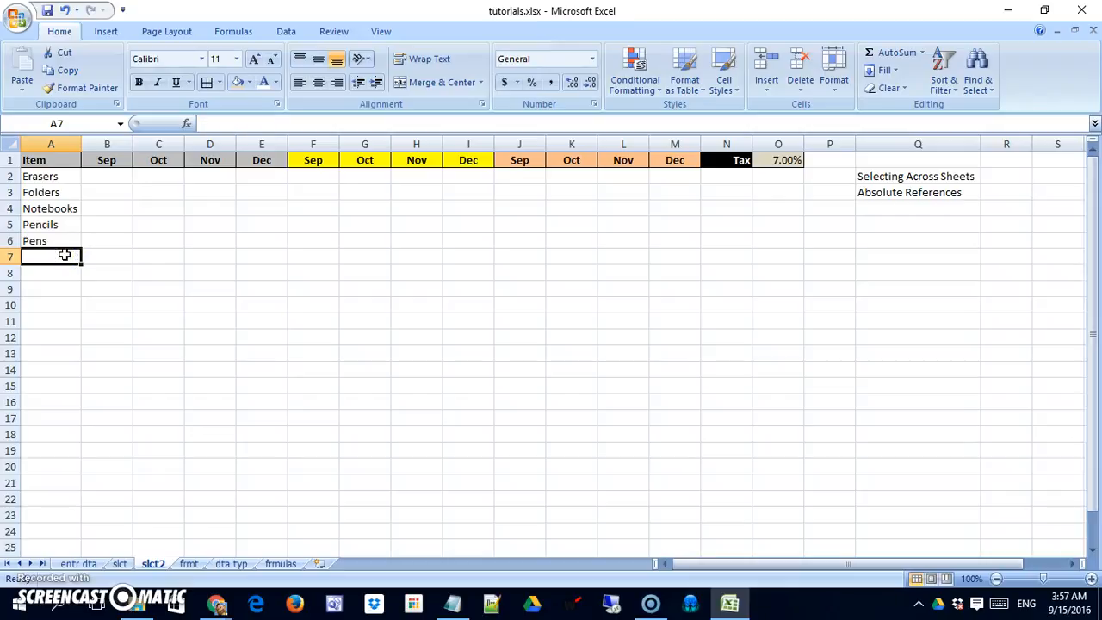
# Copy the formatting of the Item header in A1 onto the item names in A2:A6
pyautogui.click(61, 166)
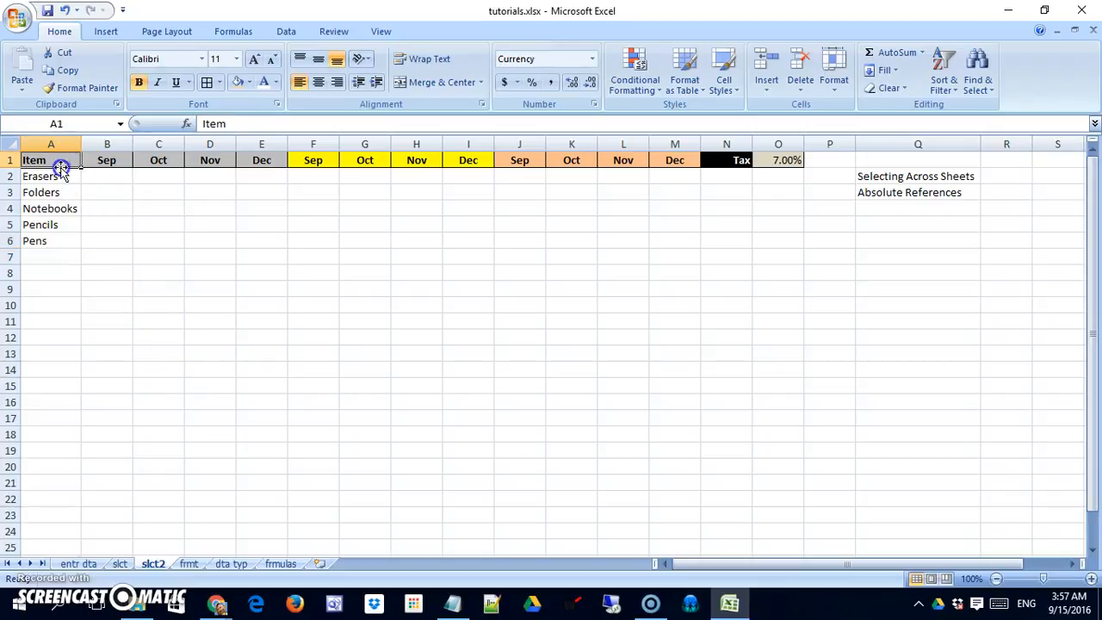
pyautogui.click(81, 88)
pyautogui.moveTo(67, 176); pyautogui.dragTo(74, 241)
pyautogui.click(194, 303)
# Apply all borders to the empty monthly cells B2:M6
pyautogui.moveTo(117, 179); pyautogui.dragTo(696, 261)
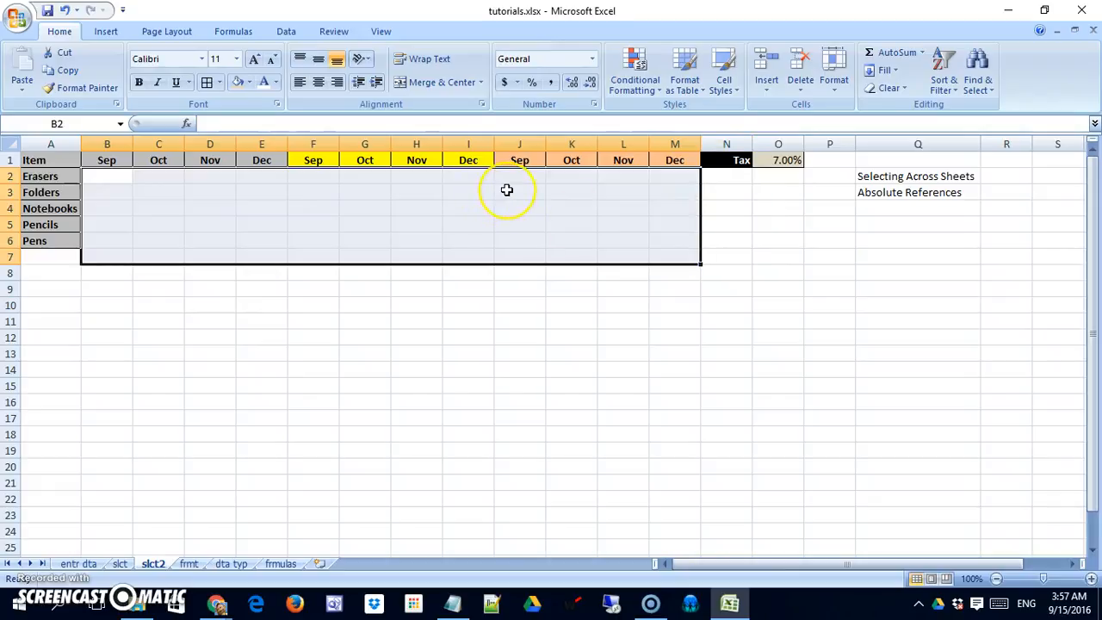
pyautogui.hotkey('shift', 'Up')
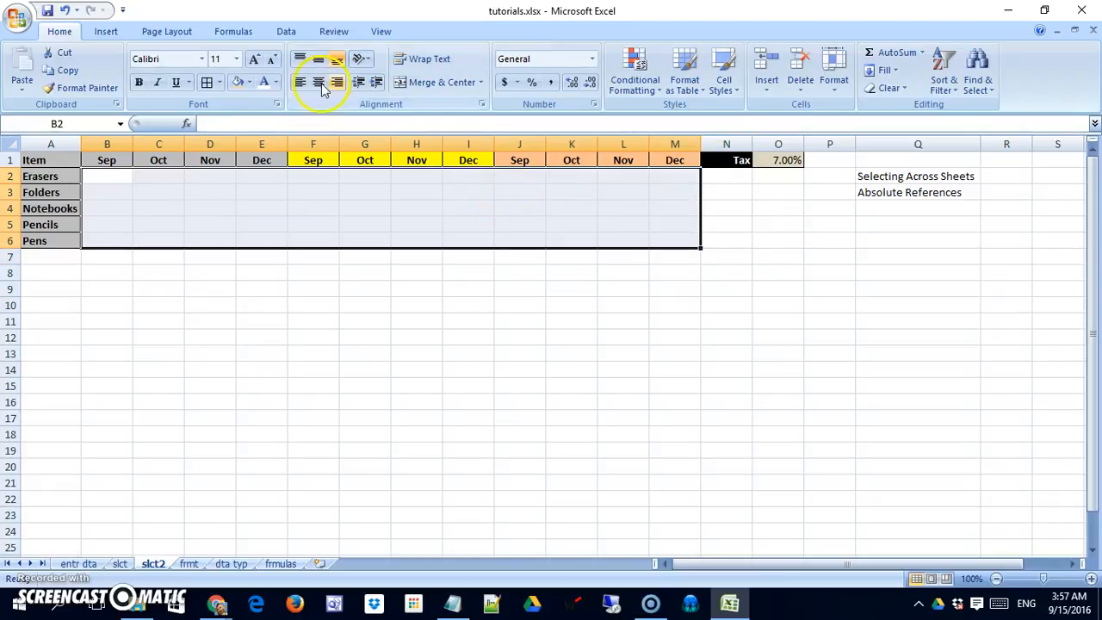
pyautogui.click(206, 82)
pyautogui.click(353, 301)
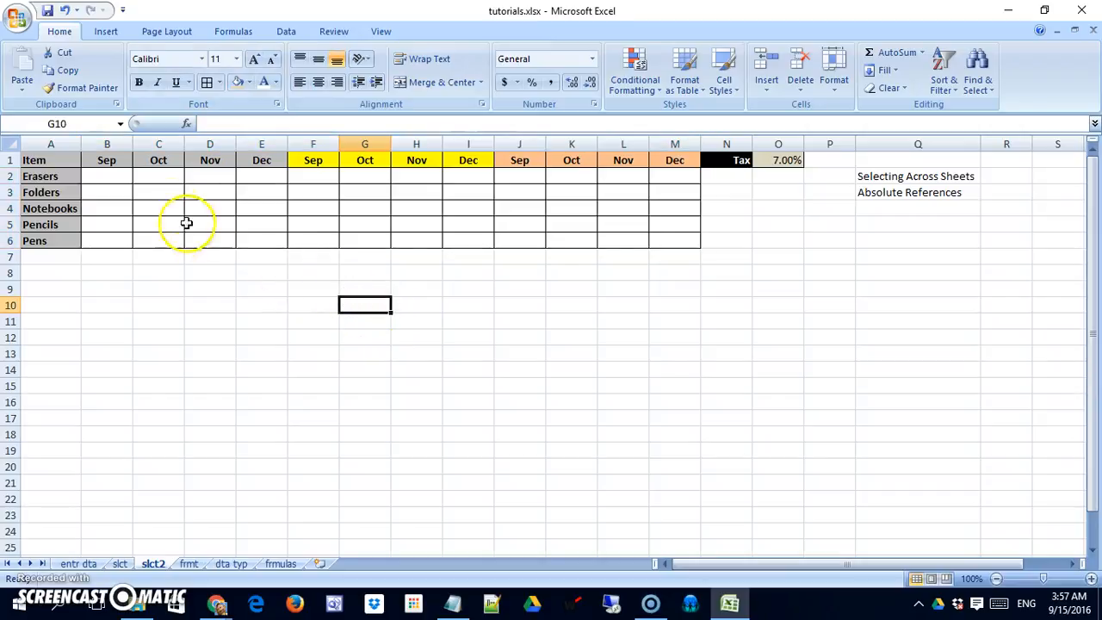
# Enter the September quantities 14, 20, 6, 22 and 25 in B2:B6, from Erasers down to Pens
pyautogui.click(107, 177)
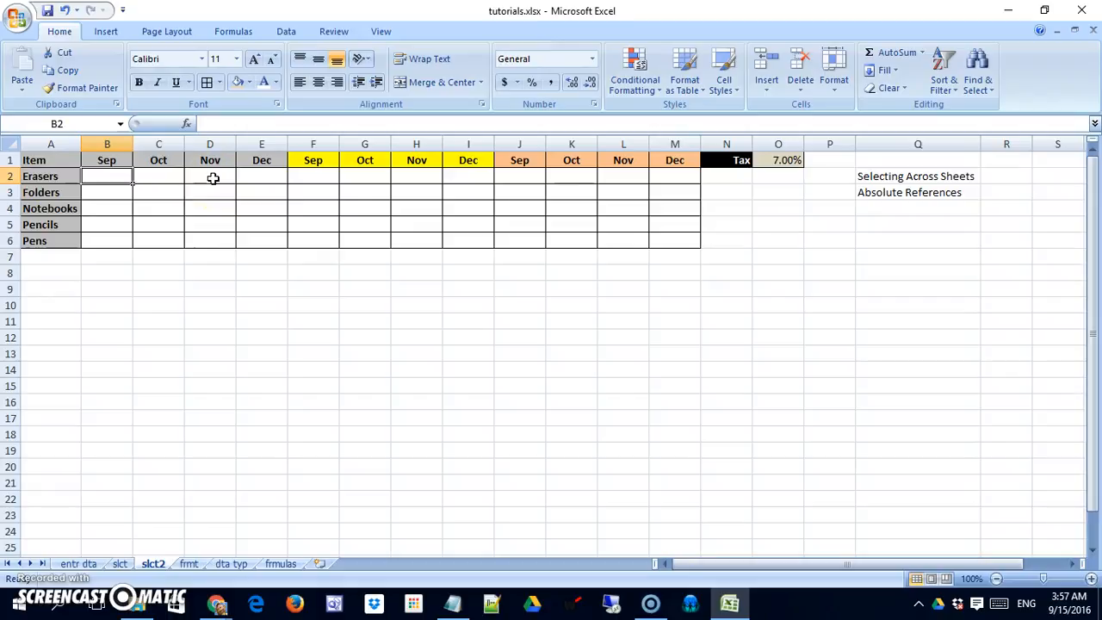
pyautogui.write('14')
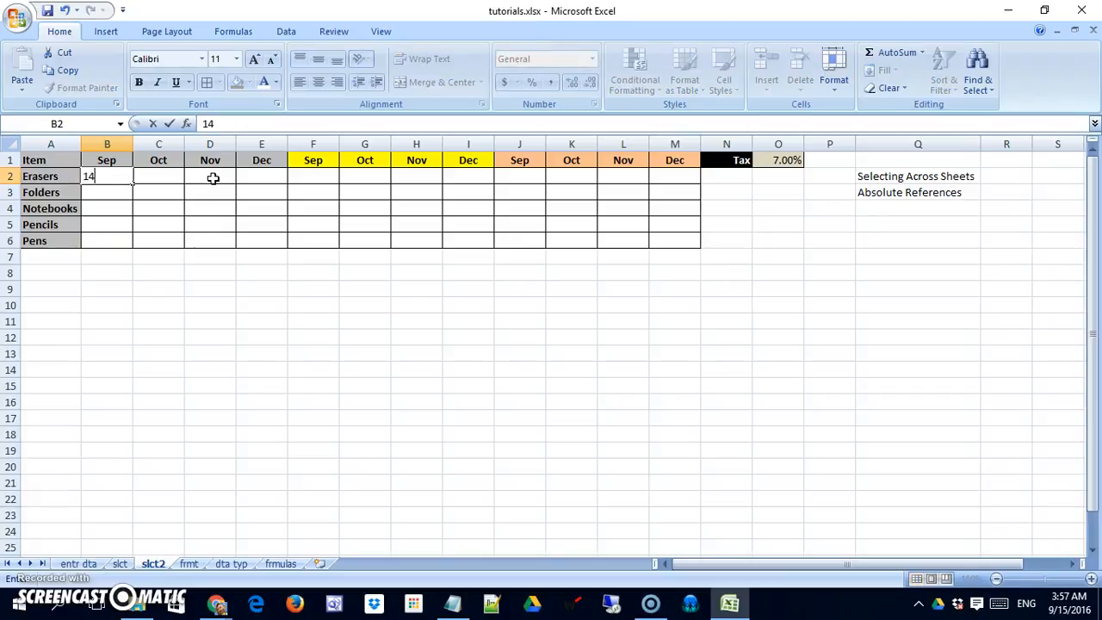
pyautogui.press('Return')
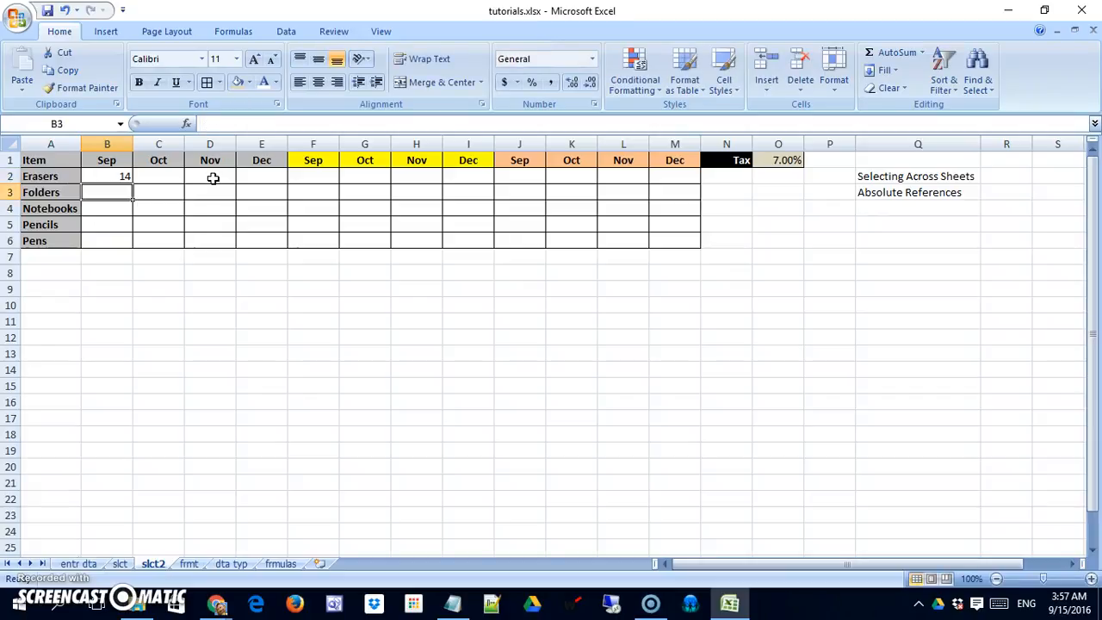
pyautogui.write('20')
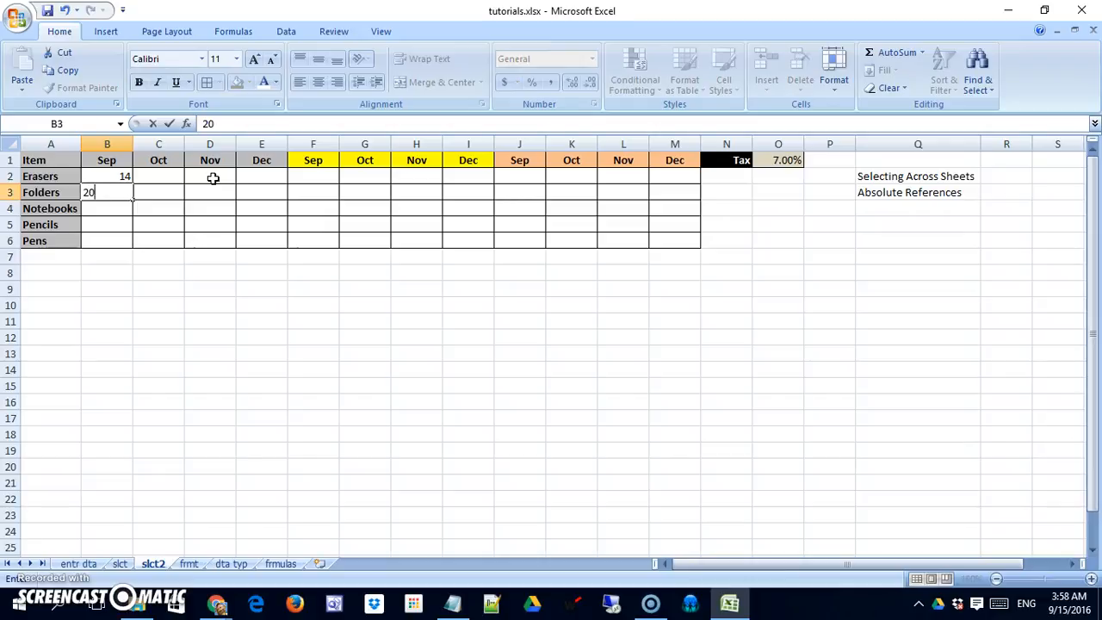
pyautogui.press('Return')
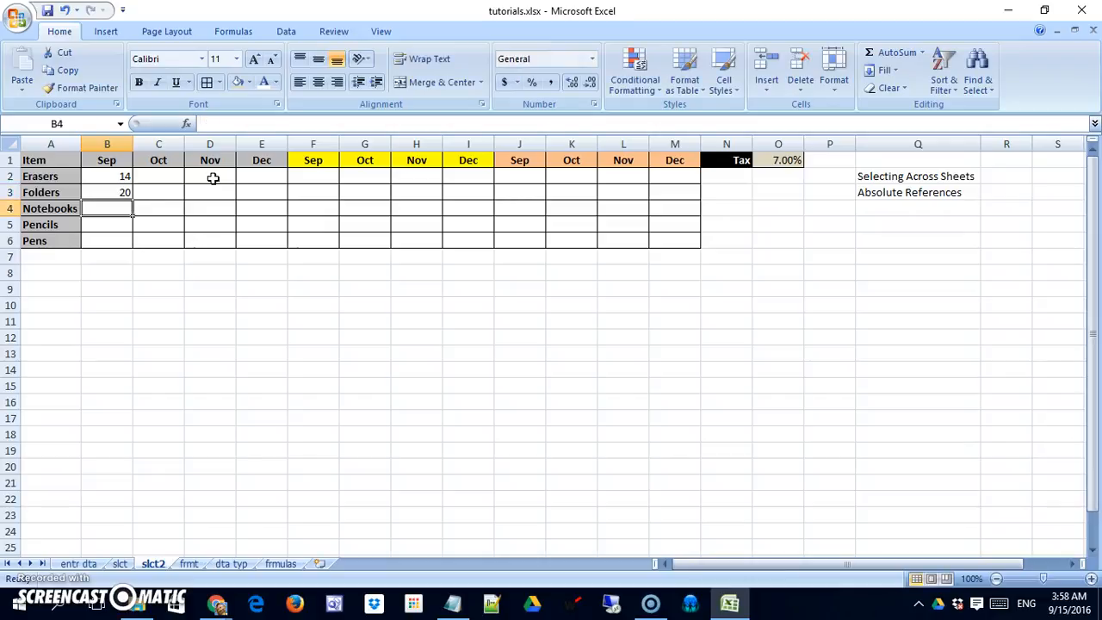
pyautogui.write('6')
pyautogui.press('Return')
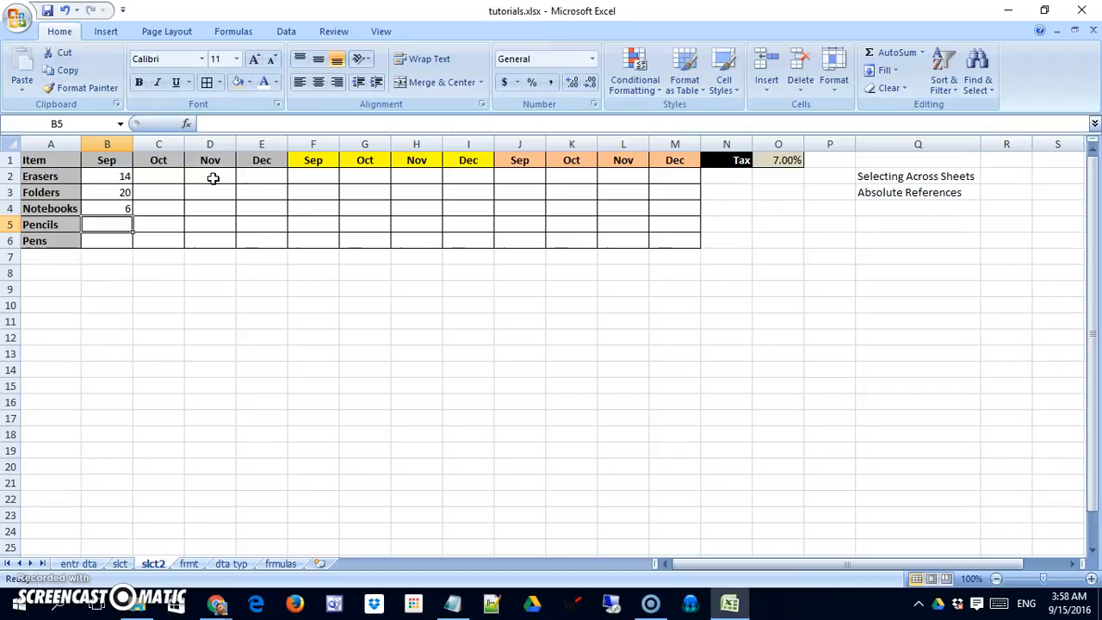
pyautogui.write('22')
pyautogui.press('Return')
pyautogui.write('25')
pyautogui.press('Return')
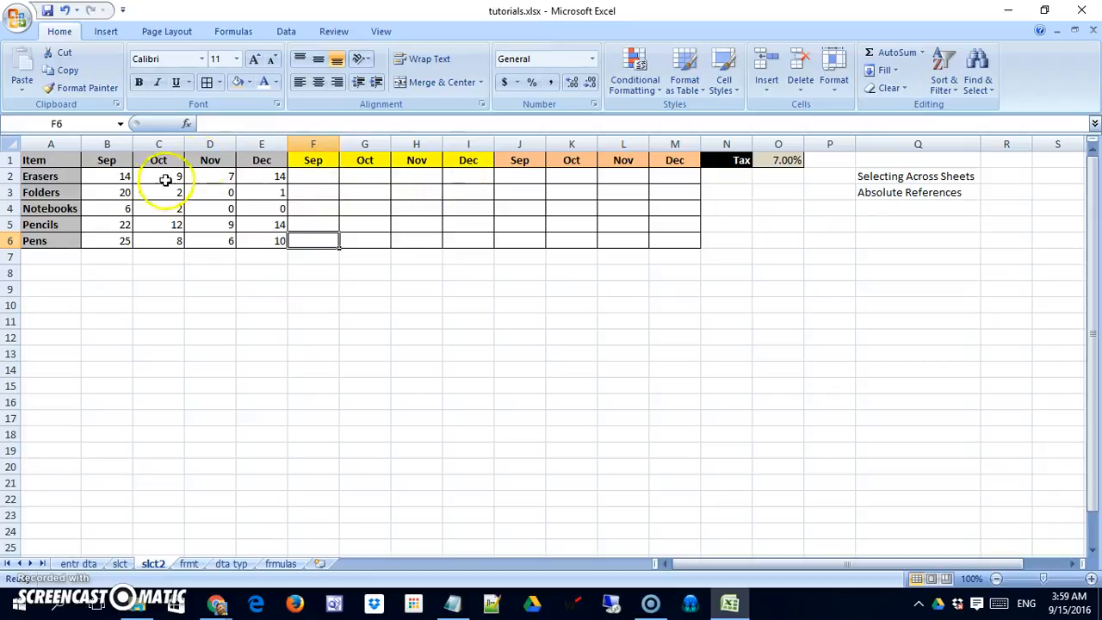
# In F2, multiply the September Erasers quantity by its cost on the slct sheet using =B2*slct!B2
pyautogui.click(323, 177)
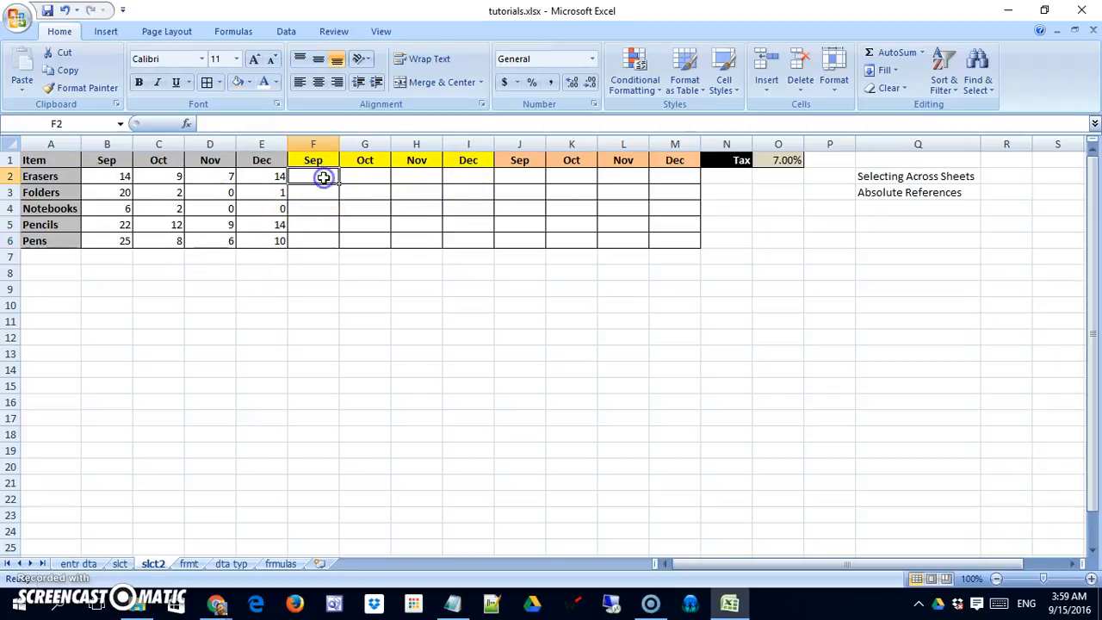
pyautogui.write('=')
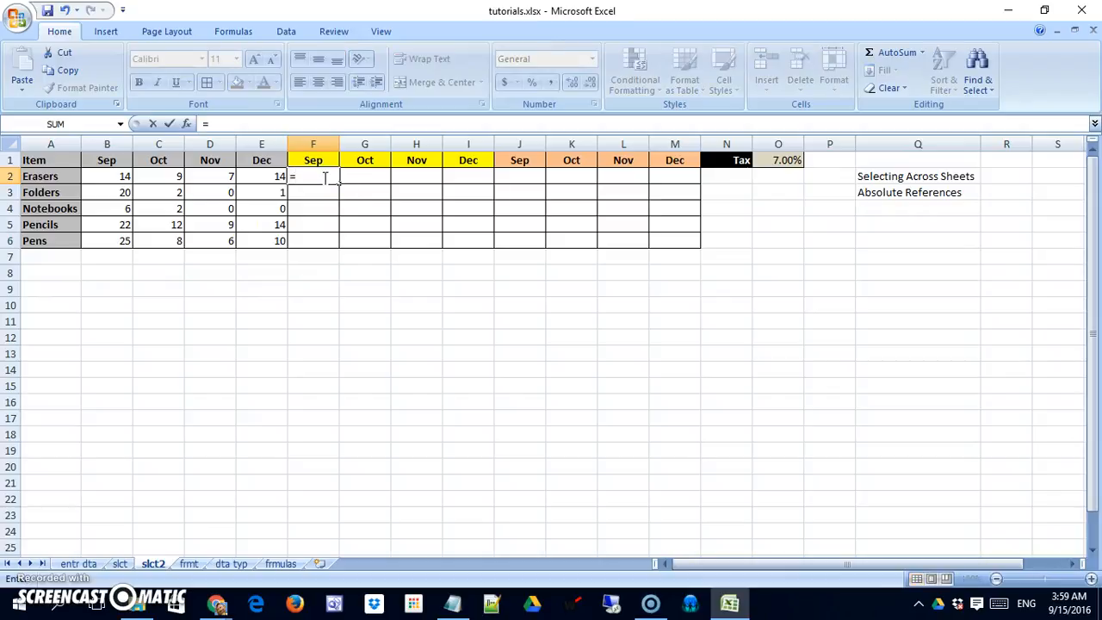
pyautogui.click(249, 205)
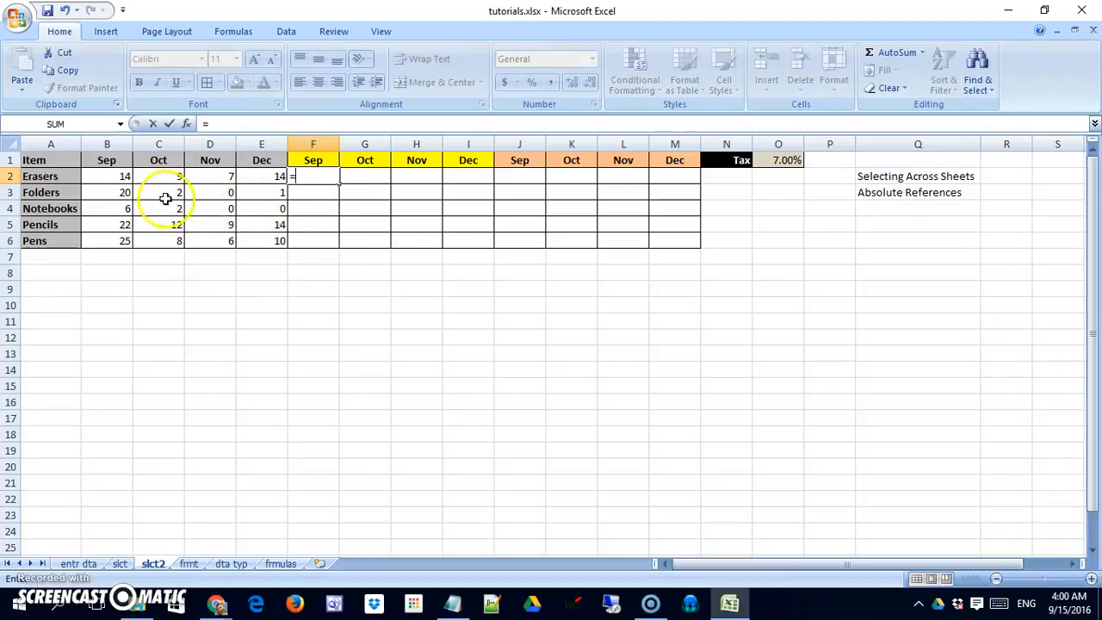
pyautogui.click(120, 179)
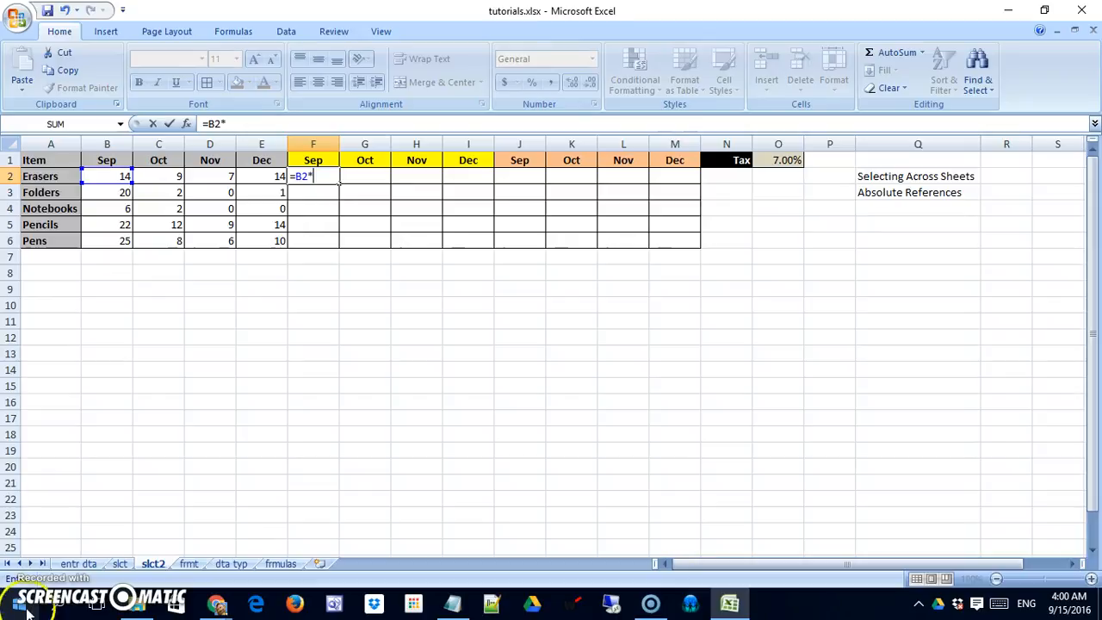
pyautogui.click(121, 564)
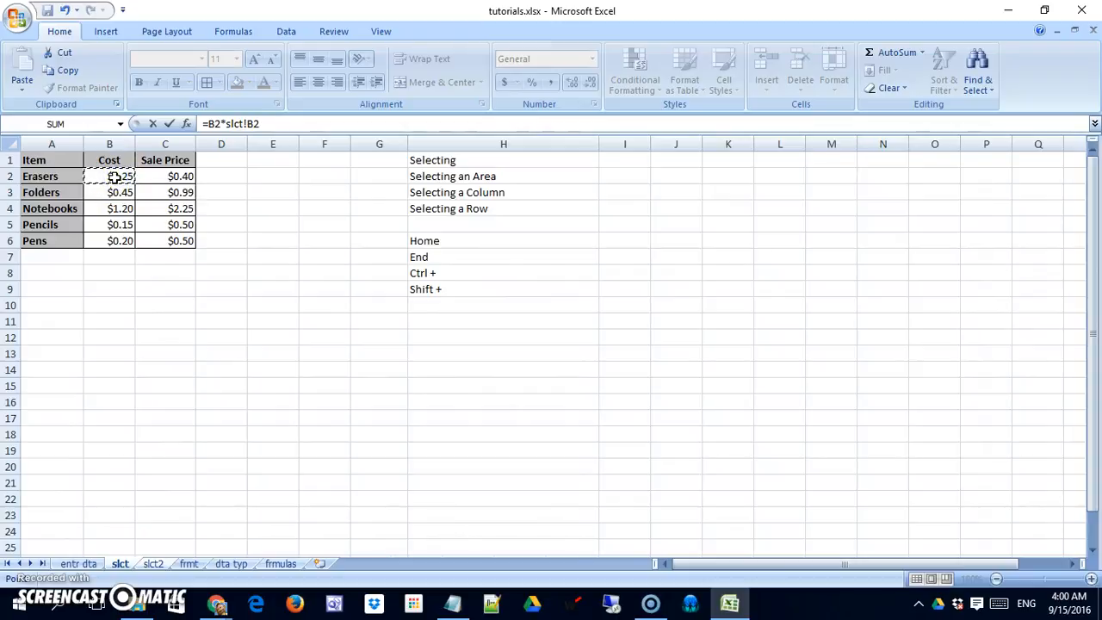
pyautogui.press('Return')
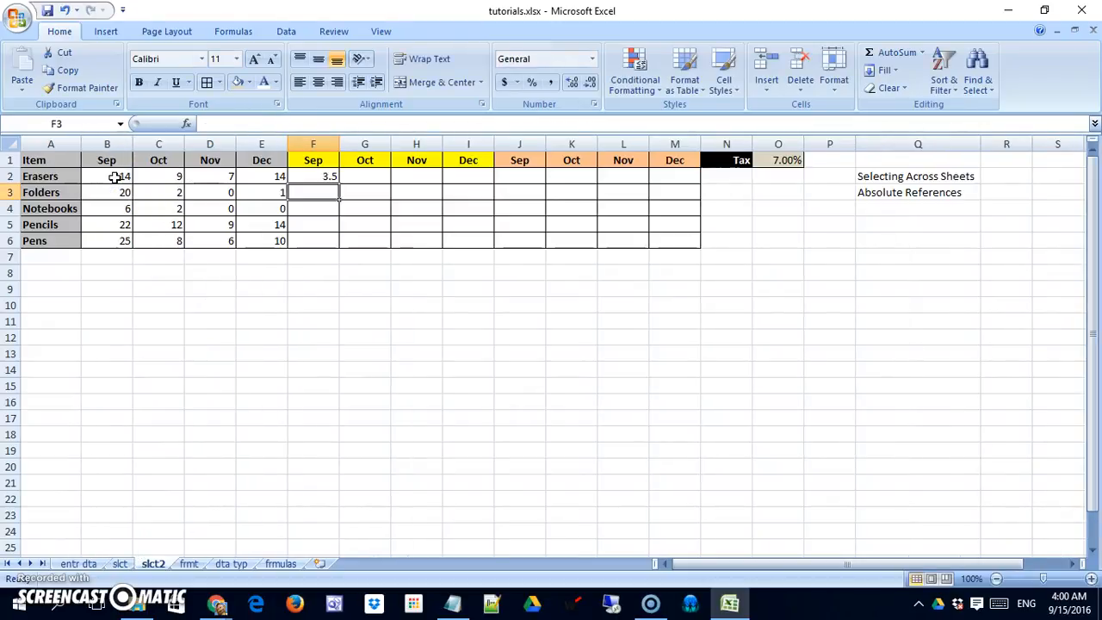
# Format the September Erasers result in F2 as Currency with two decimal places and the $ symbol
pyautogui.click(325, 175)
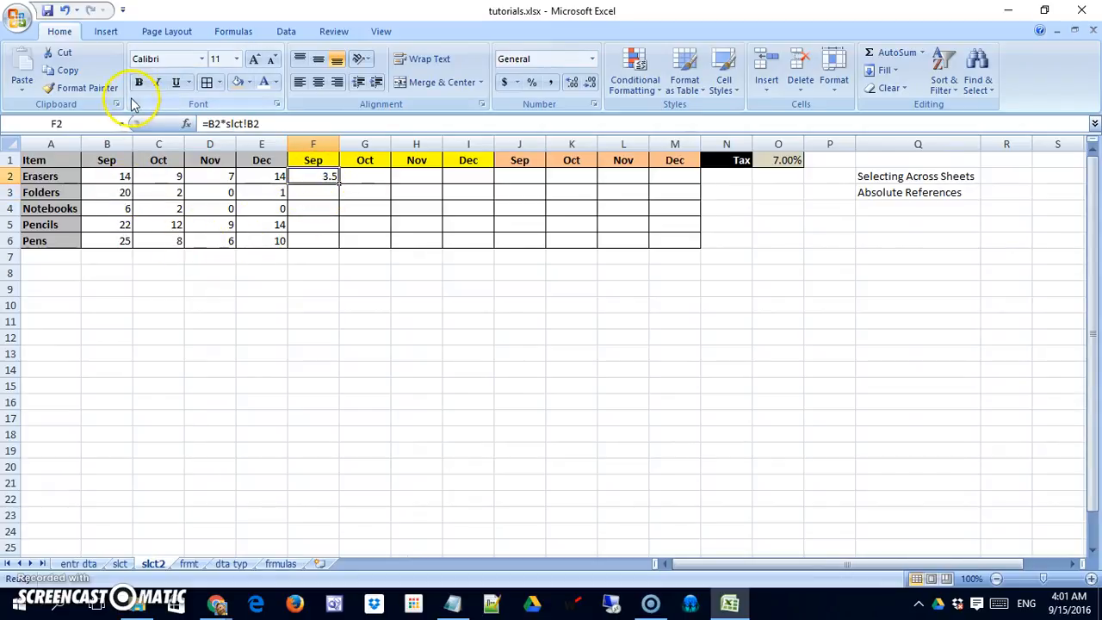
pyautogui.rightClick(318, 178)
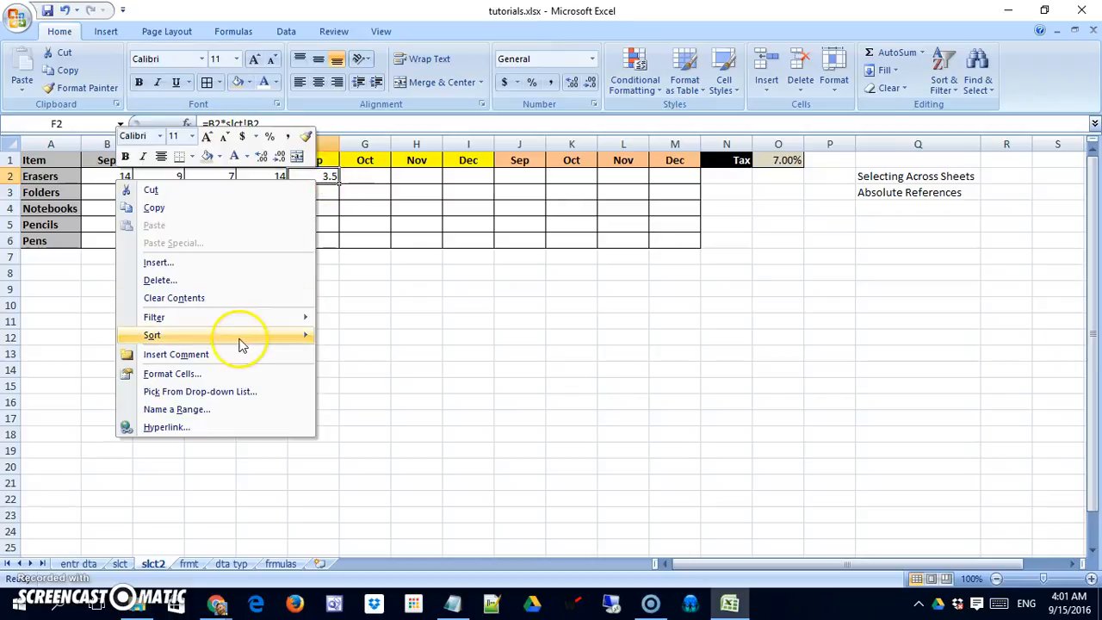
pyautogui.click(221, 378)
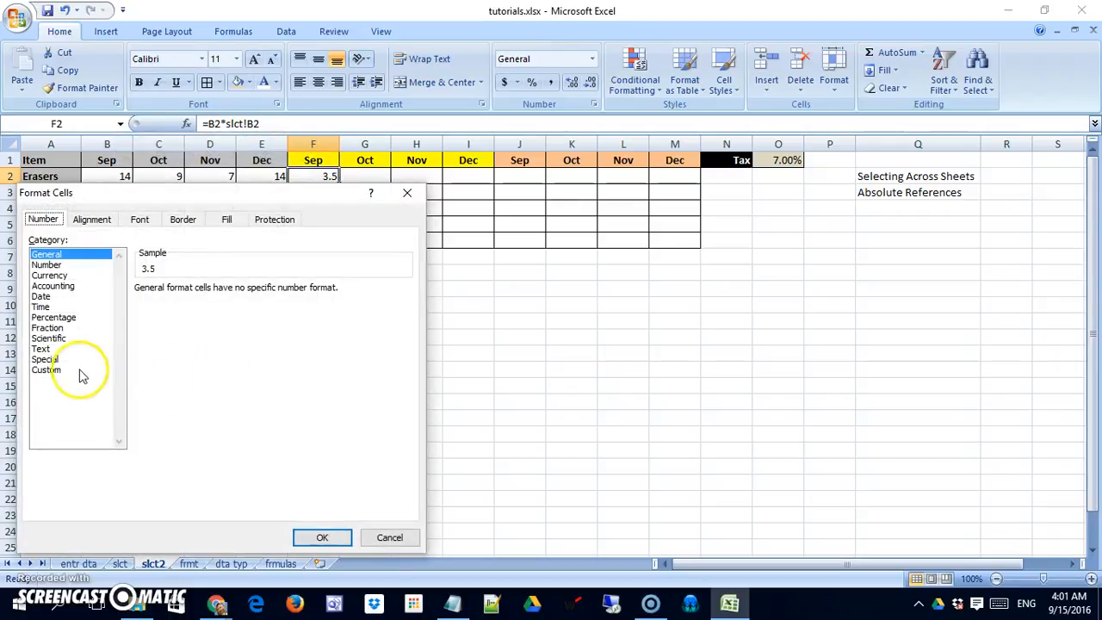
pyautogui.click(69, 275)
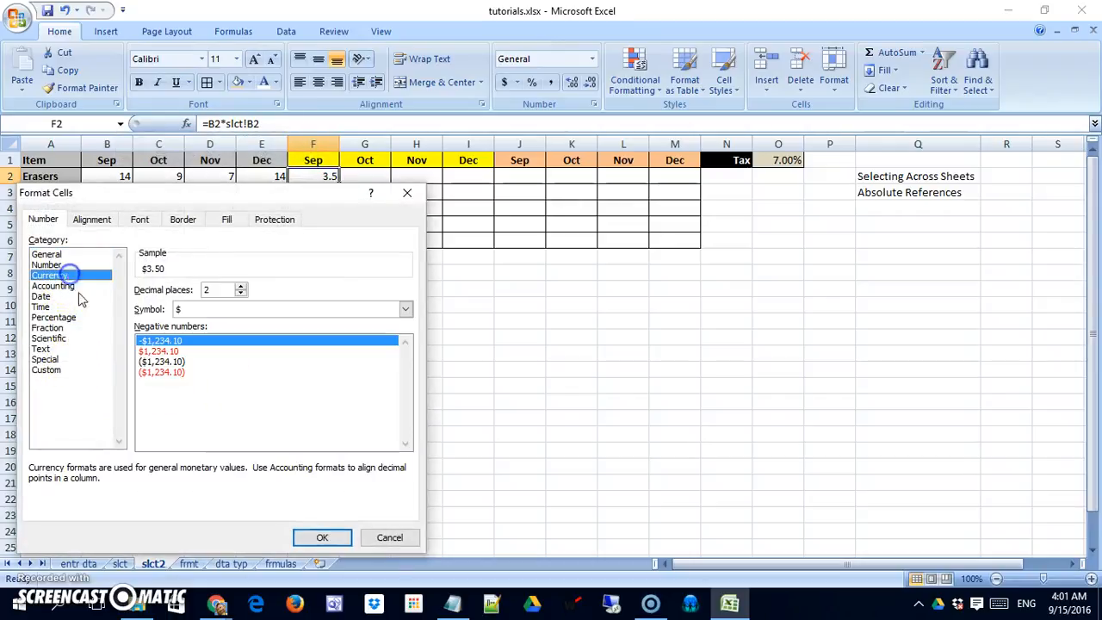
pyautogui.click(316, 536)
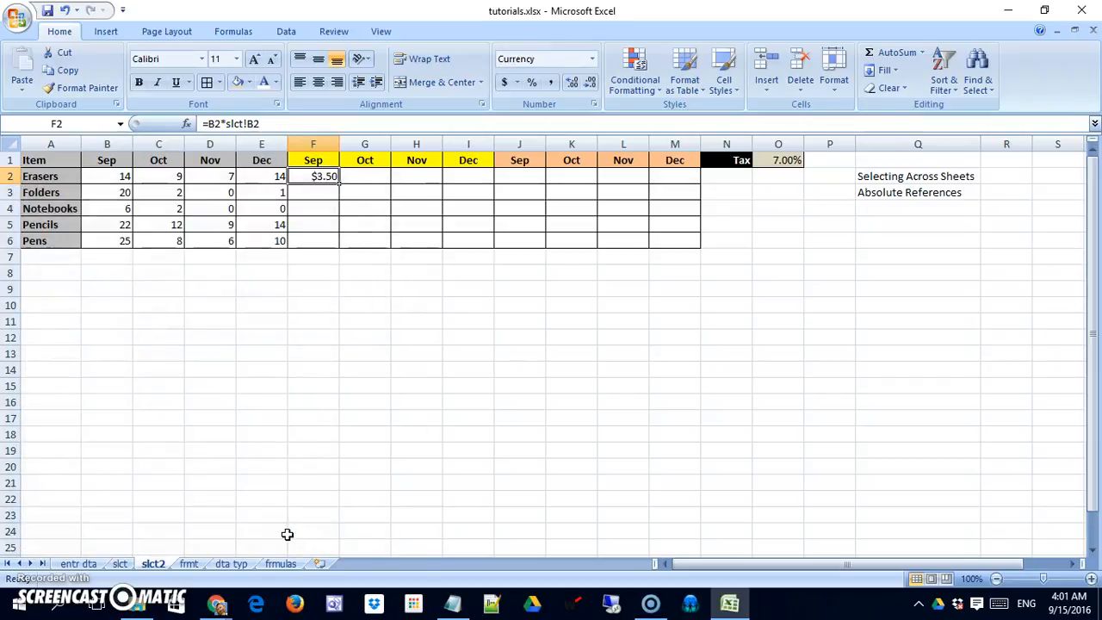
pyautogui.click(329, 385)
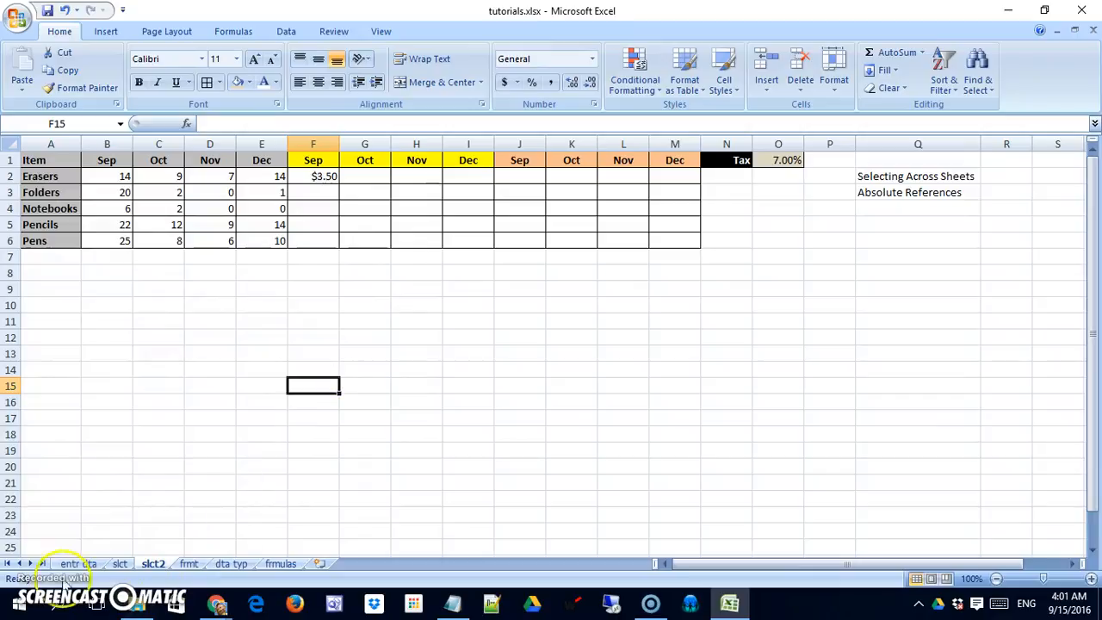
# Fill the F2 cost formula down through F6 and check the Folders formula in F3 against the slct sheet
pyautogui.click(323, 175)
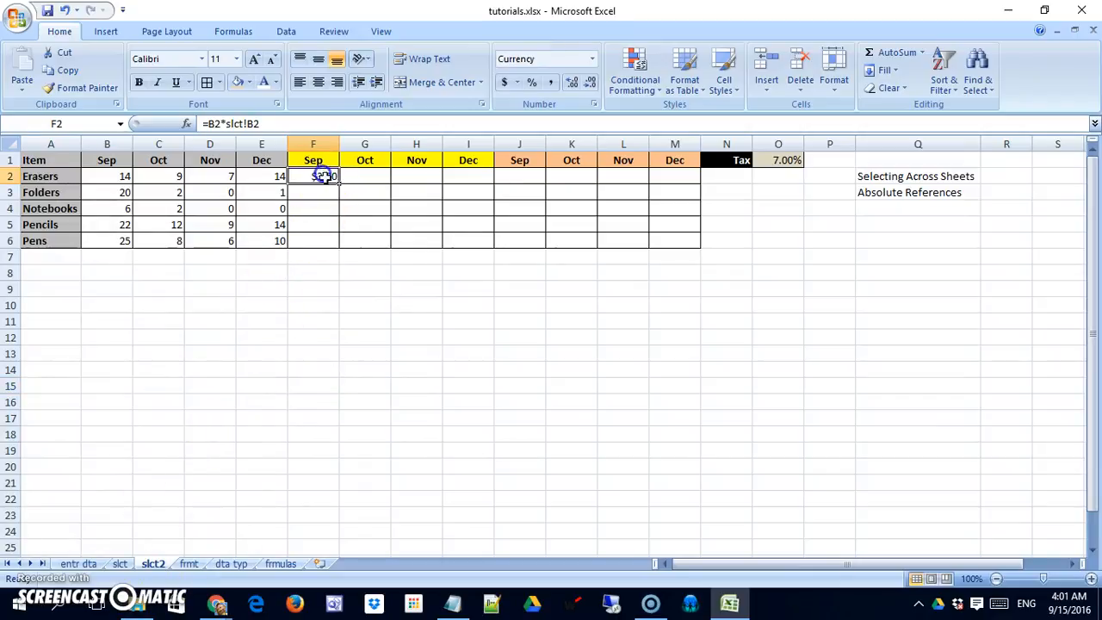
pyautogui.moveTo(341, 184); pyautogui.dragTo(341, 242)
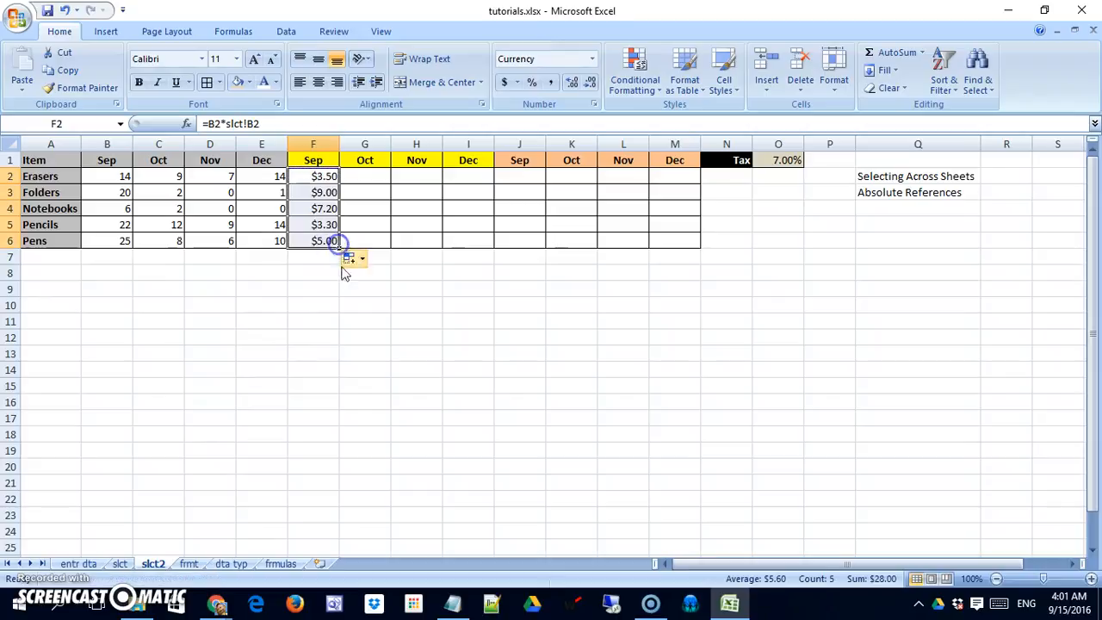
pyautogui.click(330, 192)
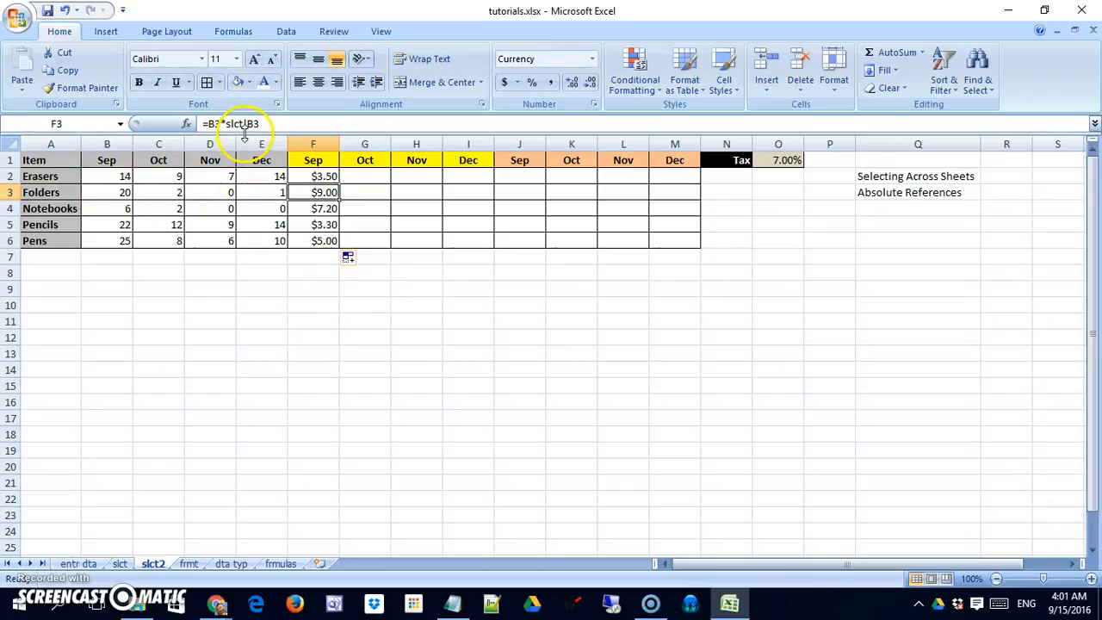
pyautogui.click(119, 563)
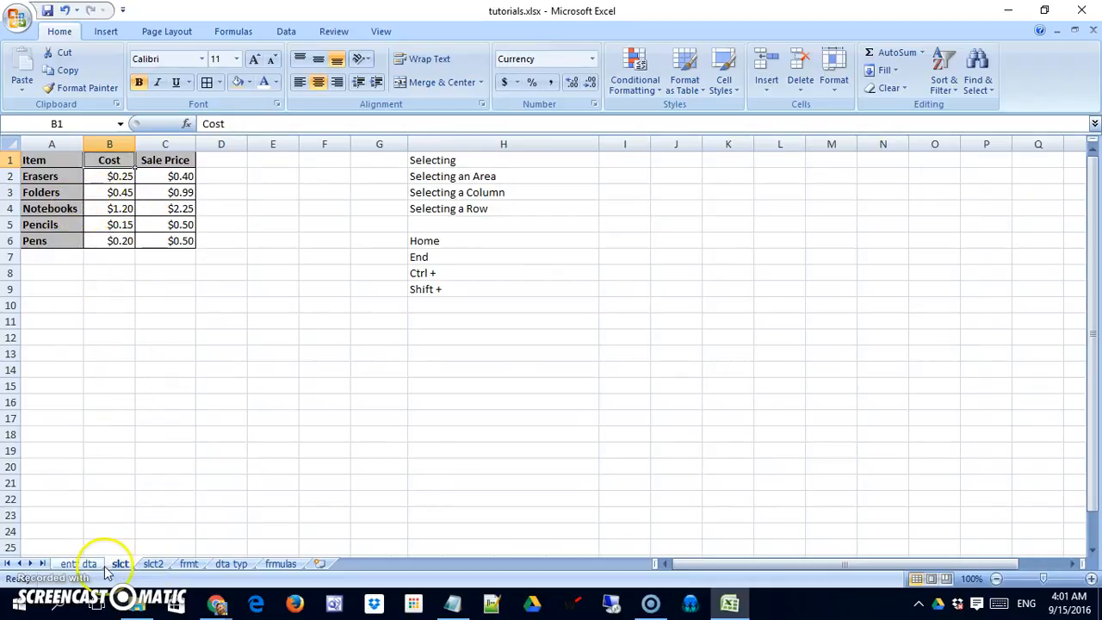
pyautogui.click(153, 564)
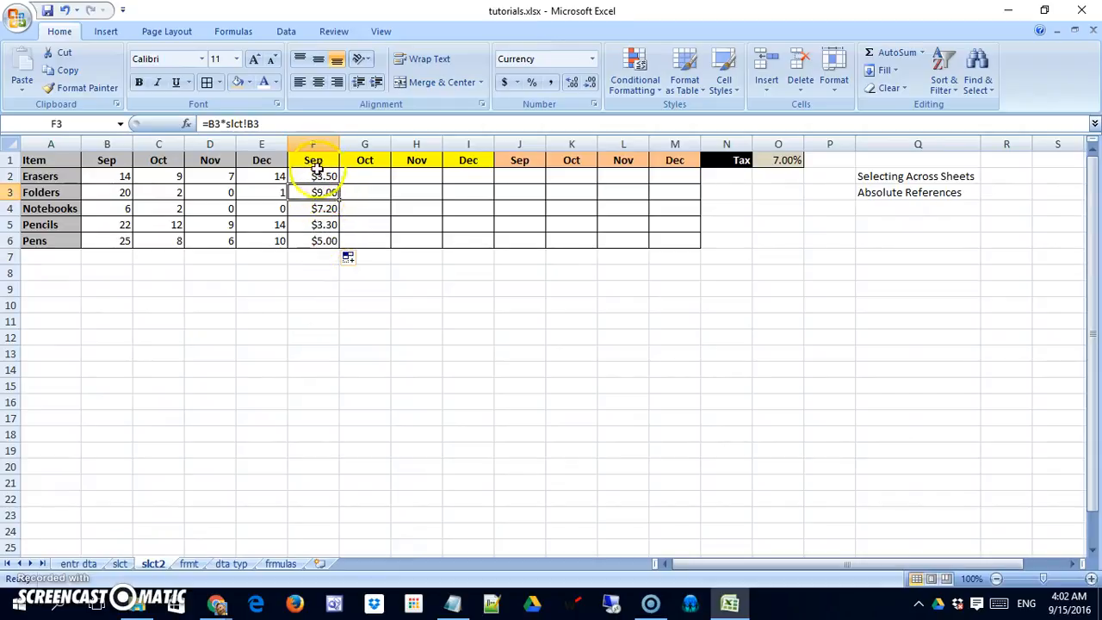
# Extend the September cost formulas in F2:F6 across through December in I2:I6 and inspect the October Erasers formula
pyautogui.moveTo(331, 176); pyautogui.dragTo(472, 263)
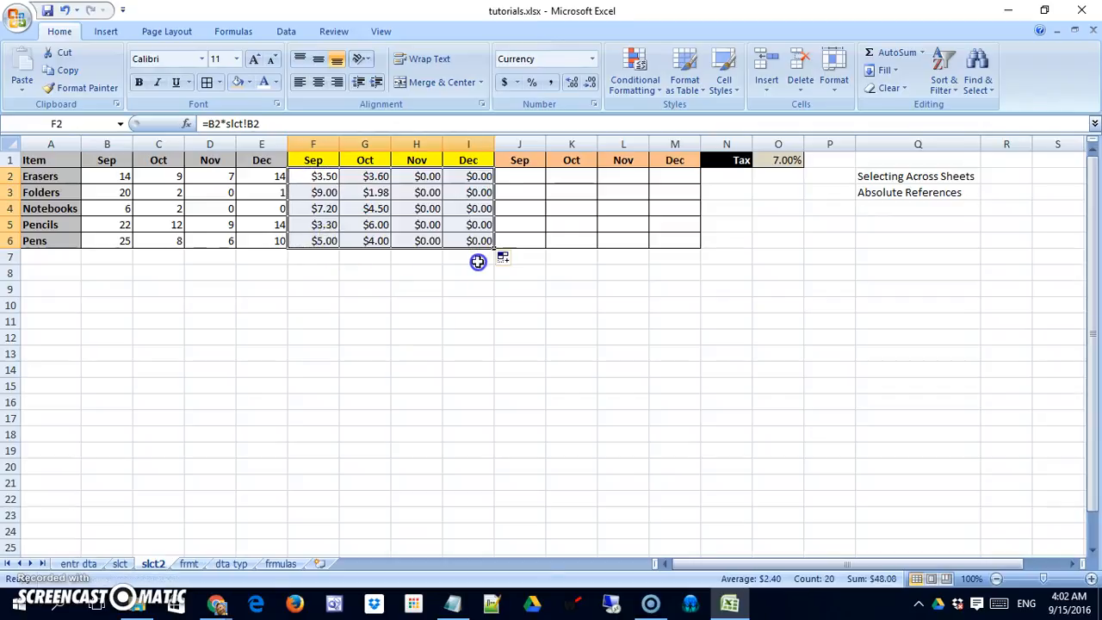
pyautogui.click(379, 176)
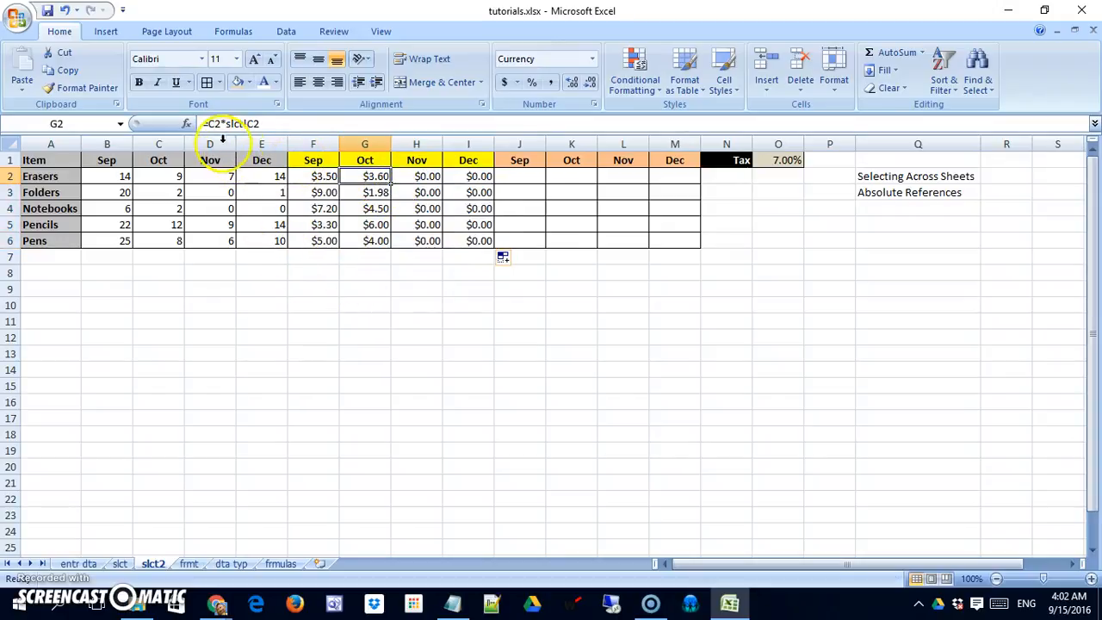
# Compare the formulas in F2, F3 and G2 with the Cost and Sale Price columns on the slct sheet to see how references shift
pyautogui.click(329, 178)
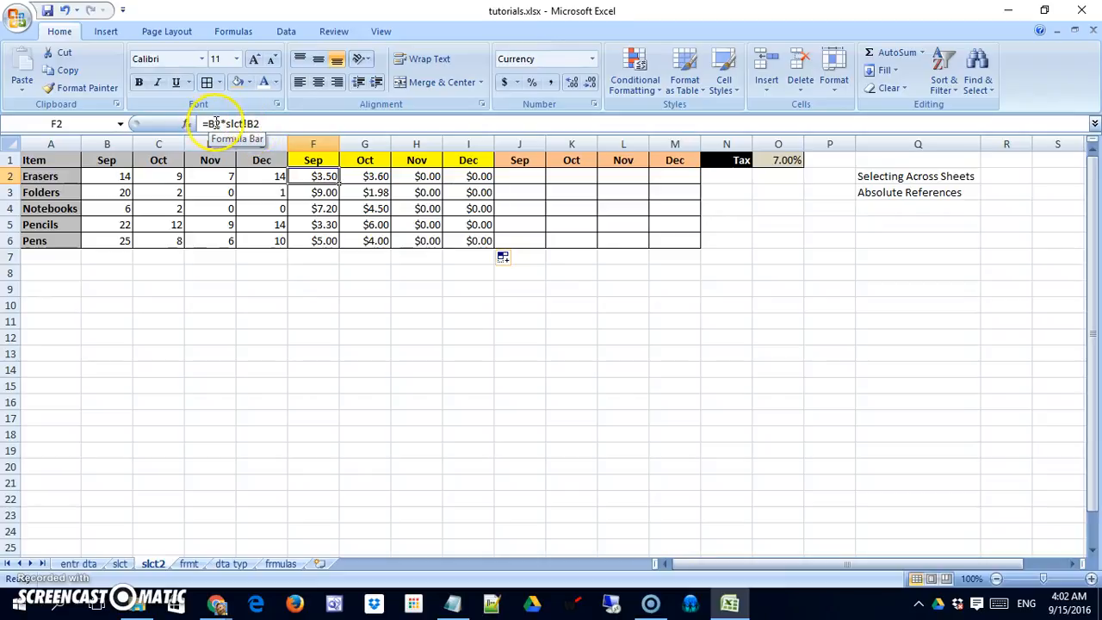
pyautogui.click(329, 188)
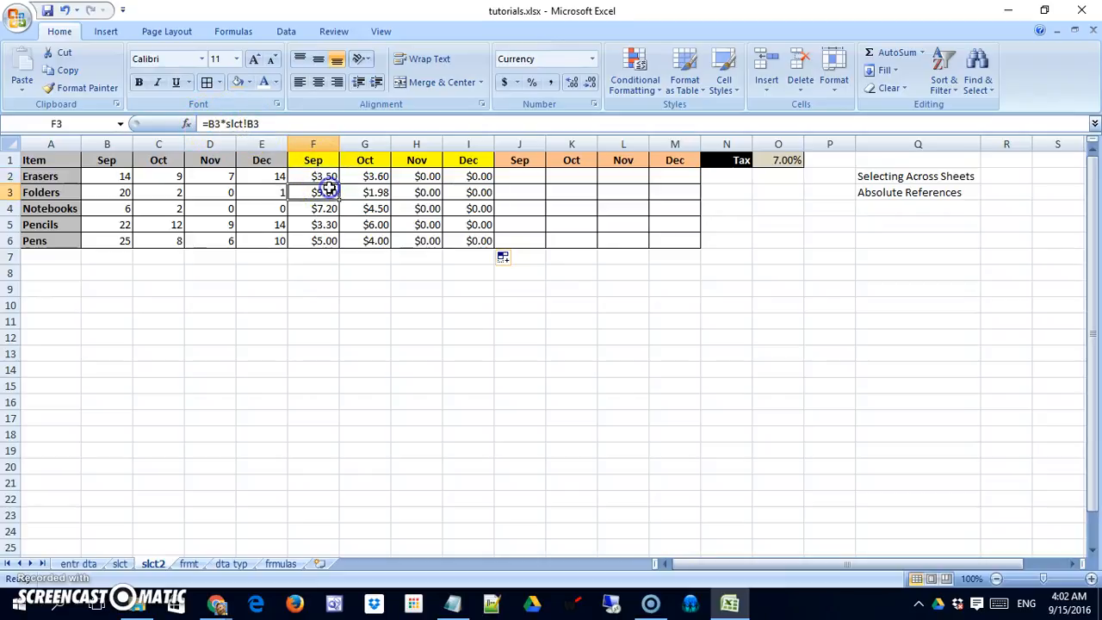
pyautogui.click(332, 177)
pyautogui.click(368, 177)
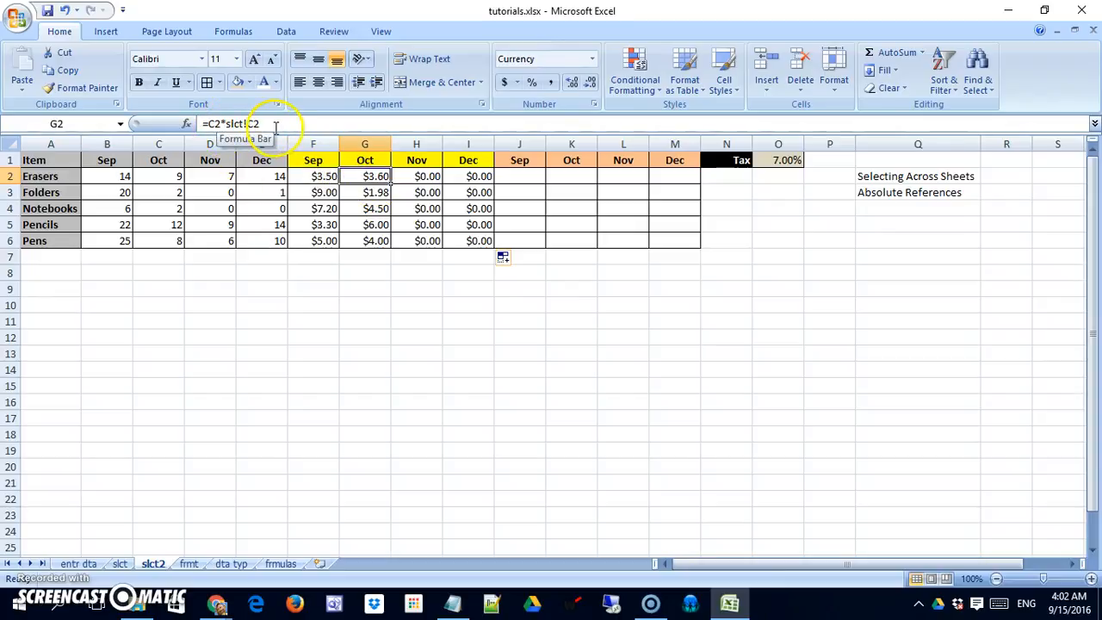
pyautogui.click(123, 564)
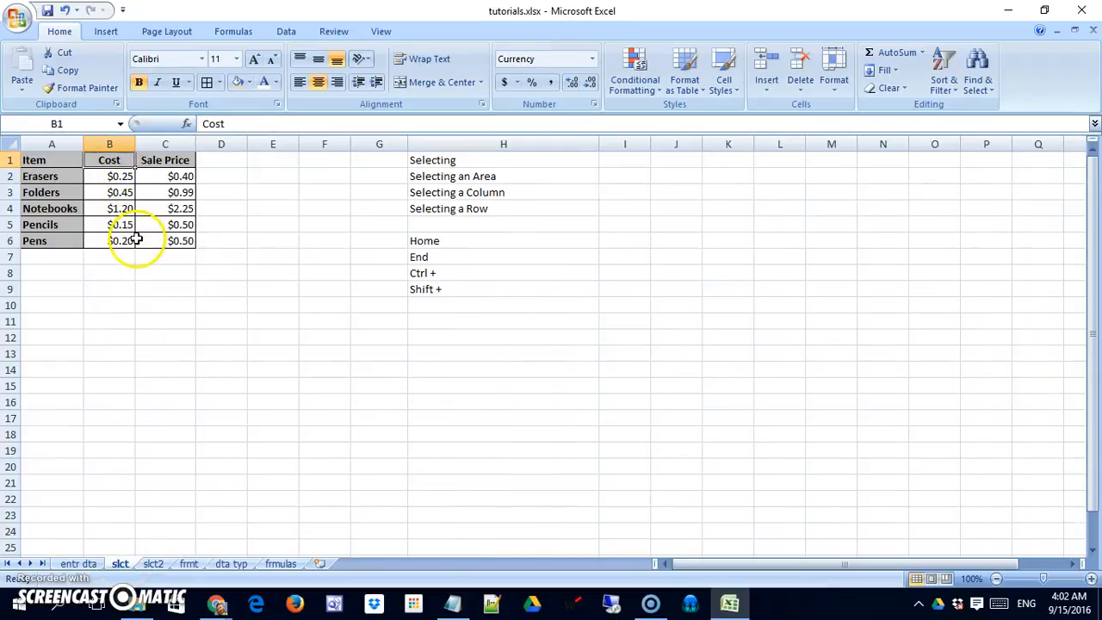
pyautogui.click(153, 564)
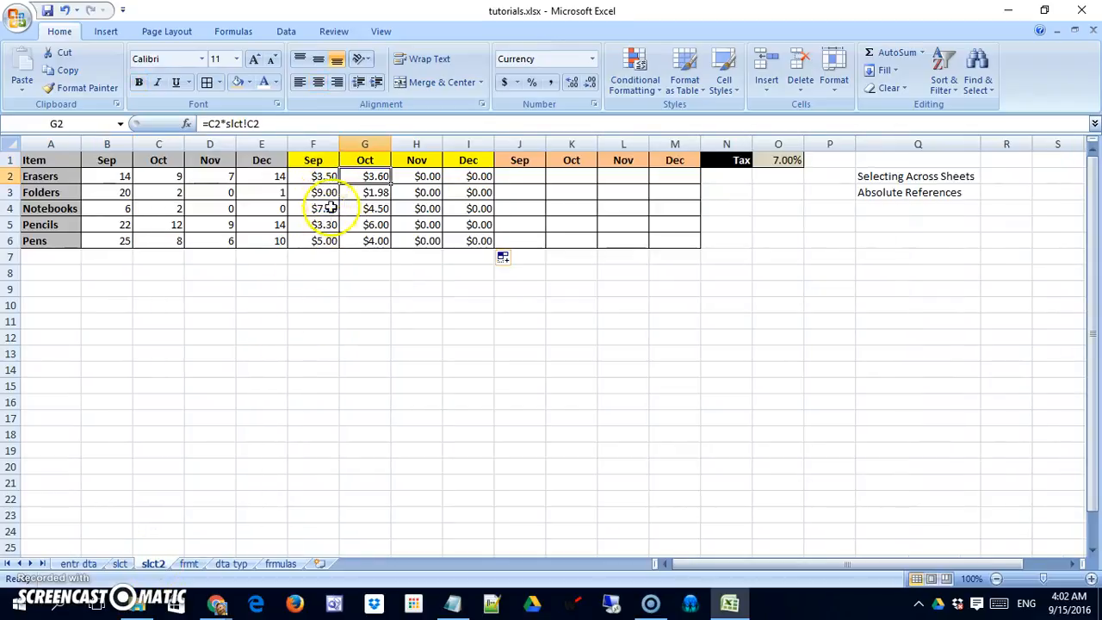
pyautogui.click(322, 177)
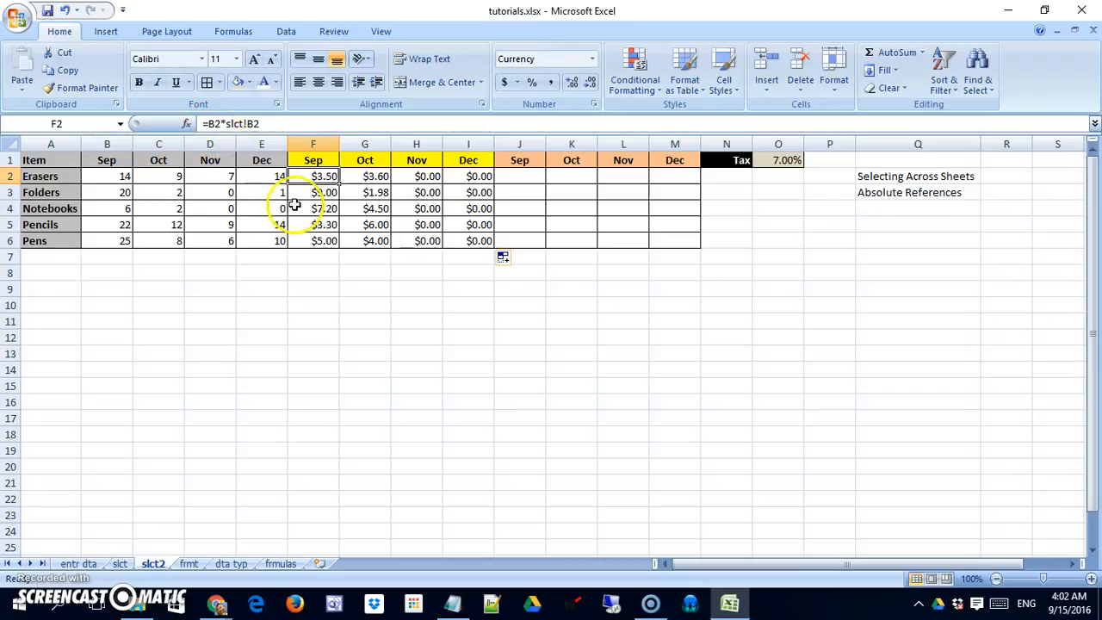
pyautogui.click(320, 193)
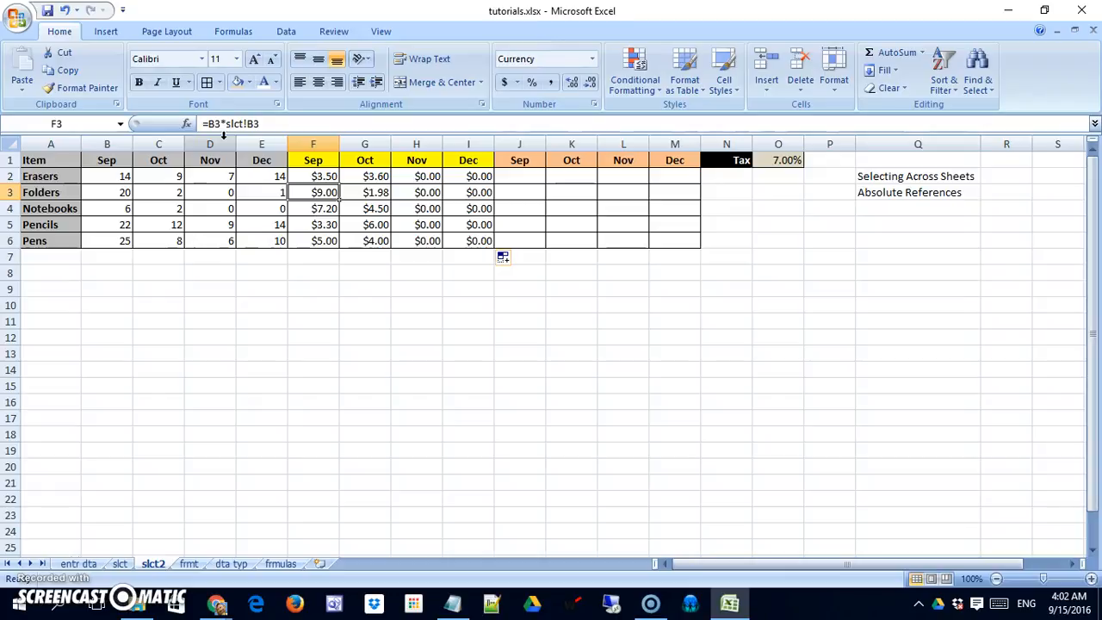
pyautogui.click(325, 176)
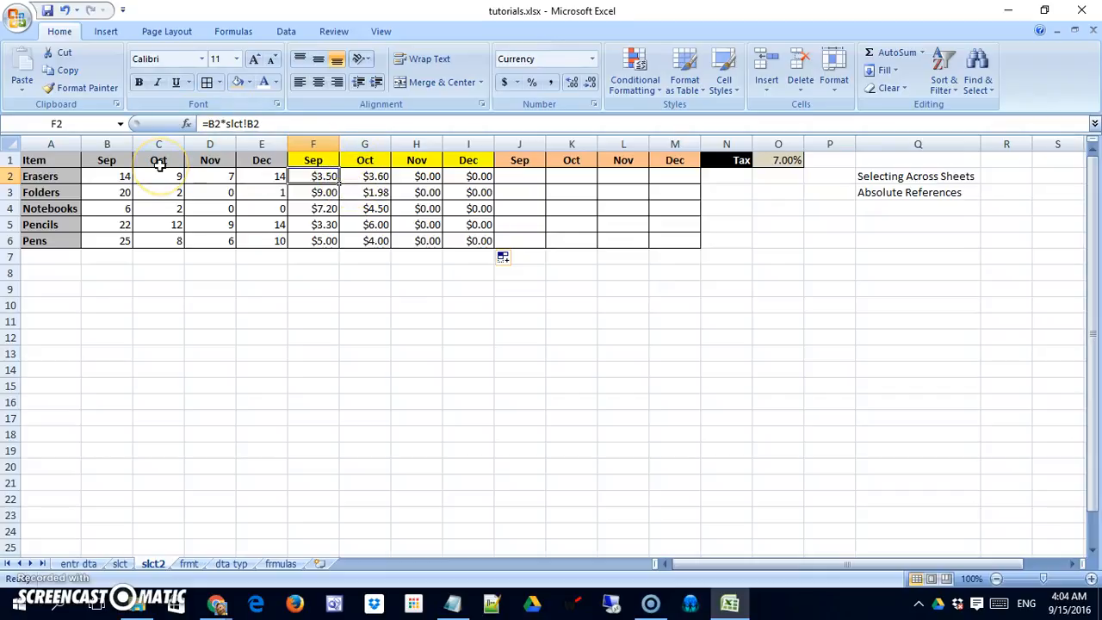
pyautogui.click(123, 563)
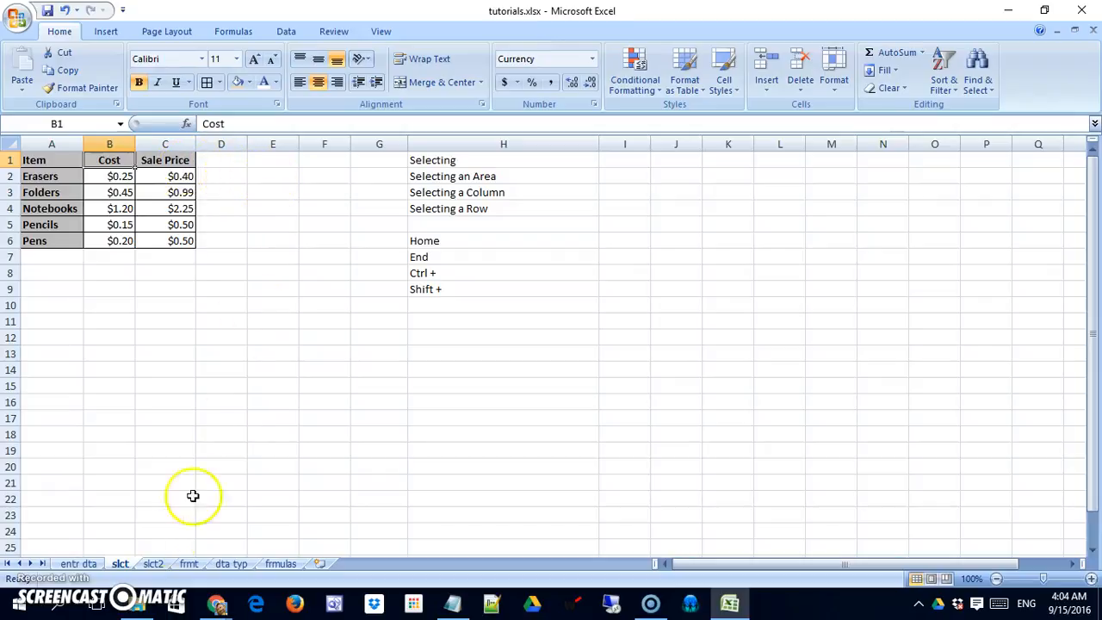
pyautogui.click(153, 564)
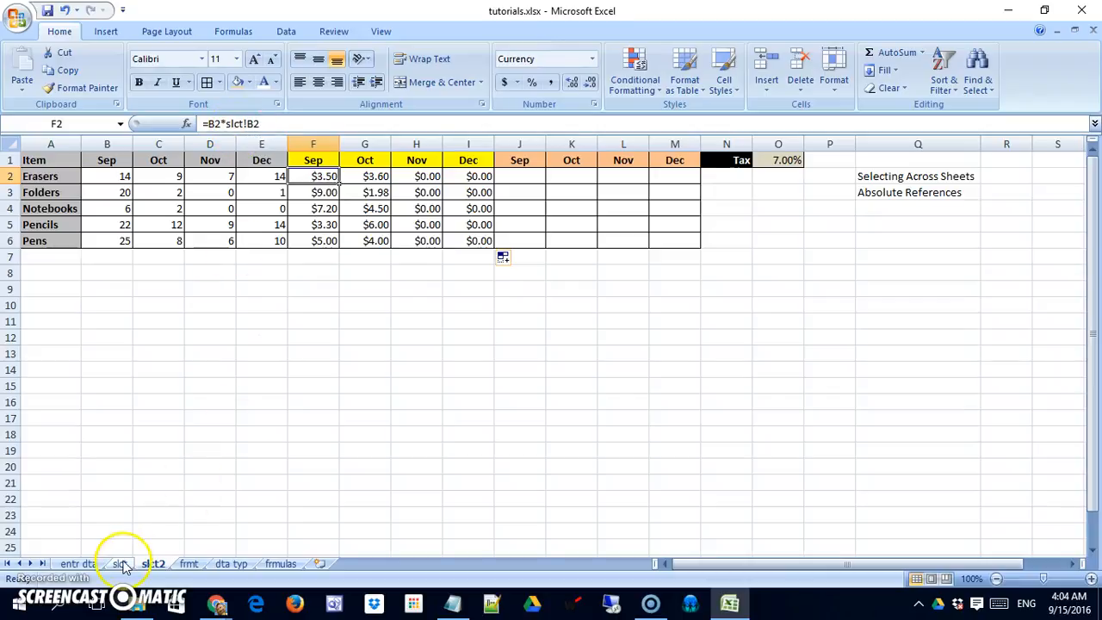
# Lock the cost column in F2 by changing its formula to =B2*slct!$B2, and fill it down through F6
pyautogui.click(247, 124)
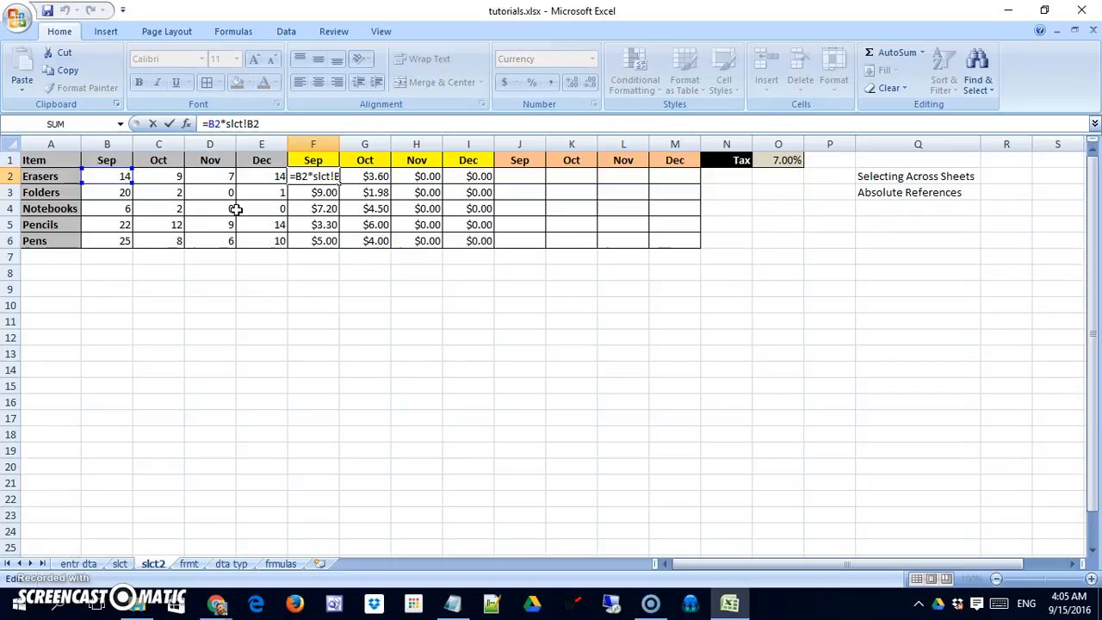
pyautogui.write('$')
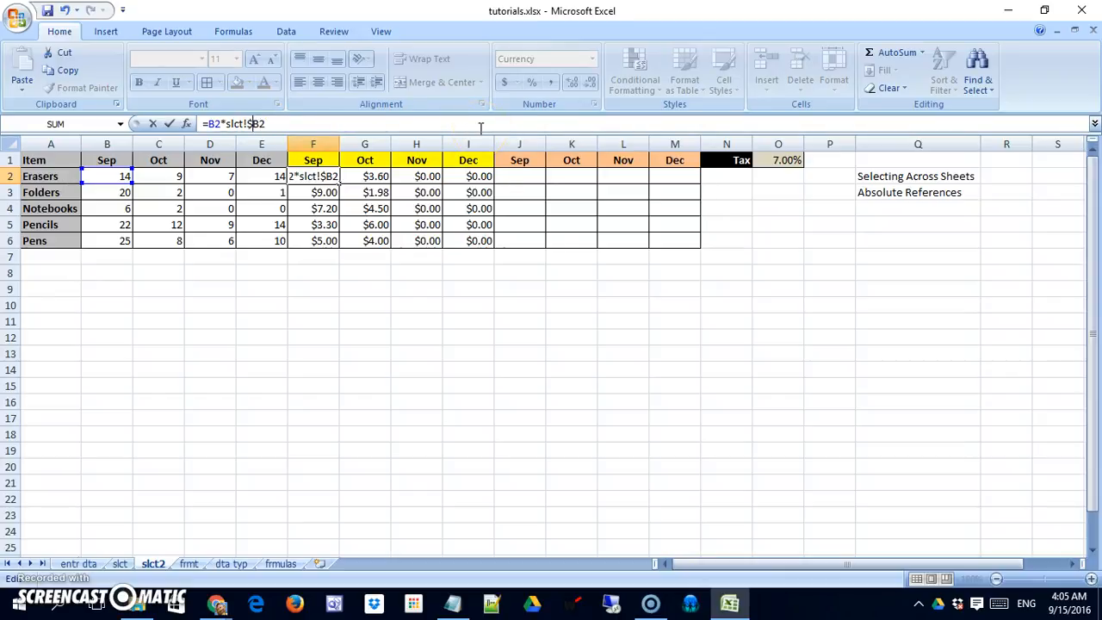
pyautogui.press('Return')
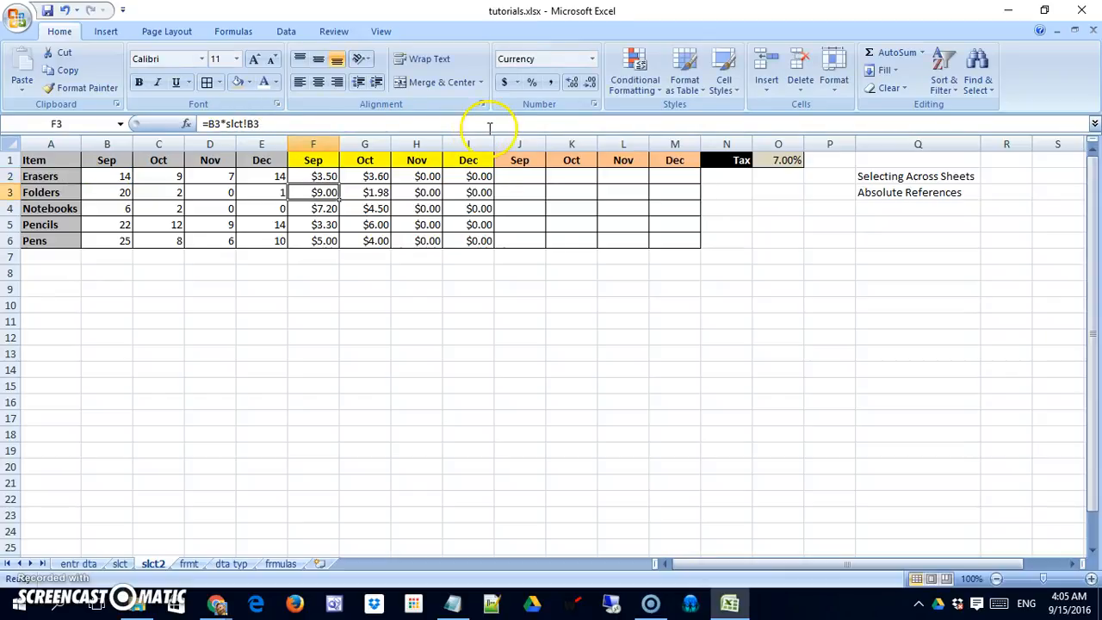
pyautogui.click(331, 177)
pyautogui.moveTo(339, 182); pyautogui.dragTo(329, 250)
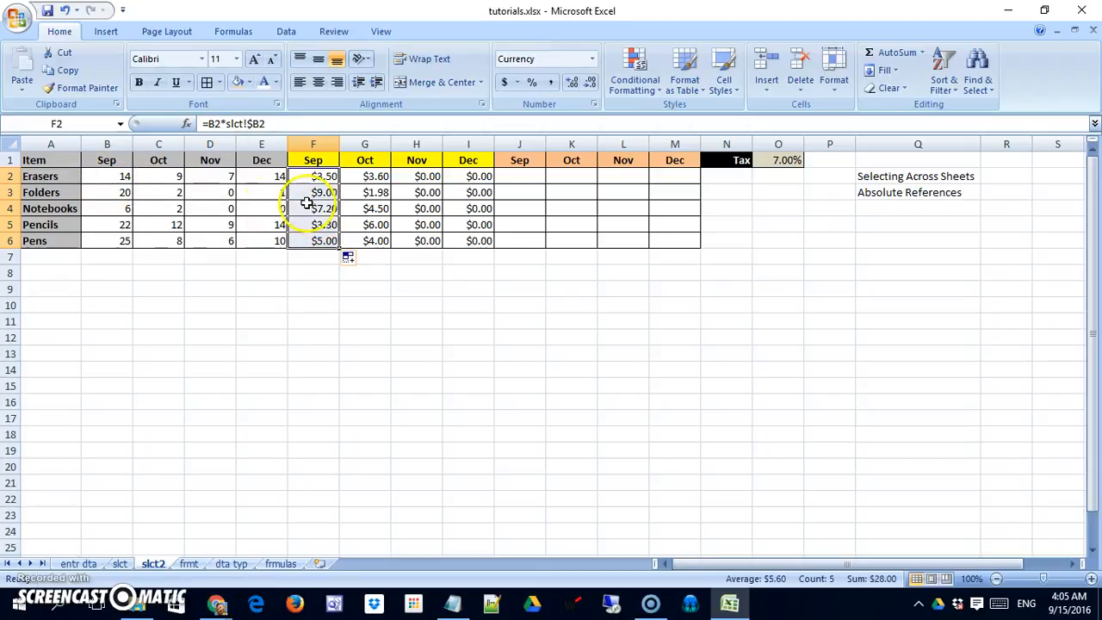
# Check the costs on the slct sheet and fill the September formulas in F2:F6 across through I6 on slct2
pyautogui.click(119, 563)
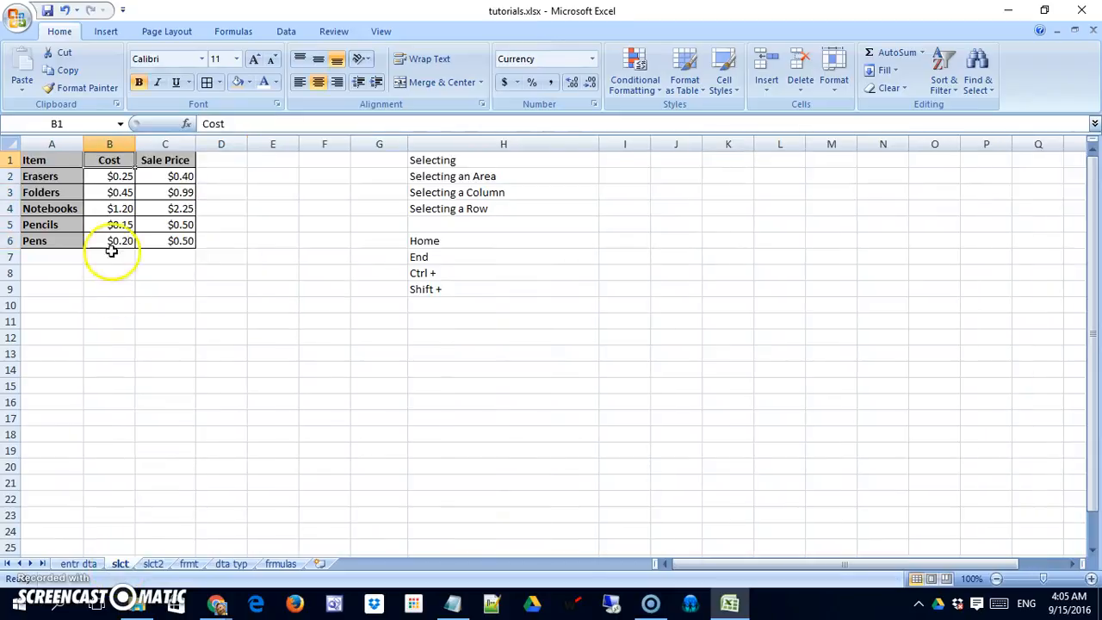
pyautogui.click(152, 565)
pyautogui.moveTo(324, 177); pyautogui.dragTo(479, 249)
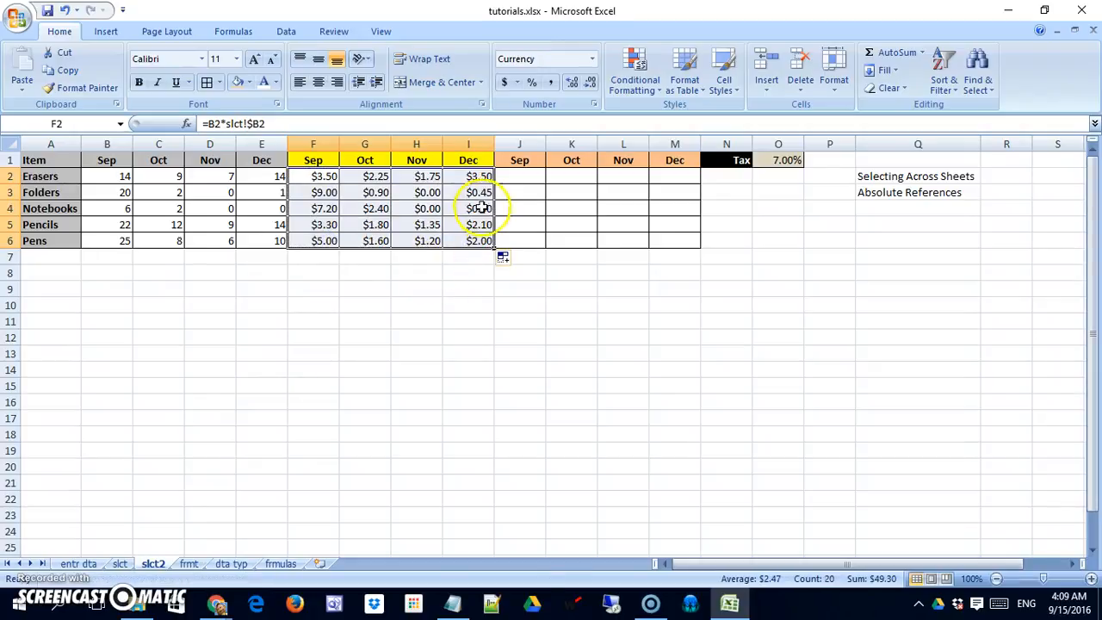
# Examine the filled formulas in G2, H2, H3, I6 and F2, comparing their locked column references with the slct sheet's costs
pyautogui.click(367, 178)
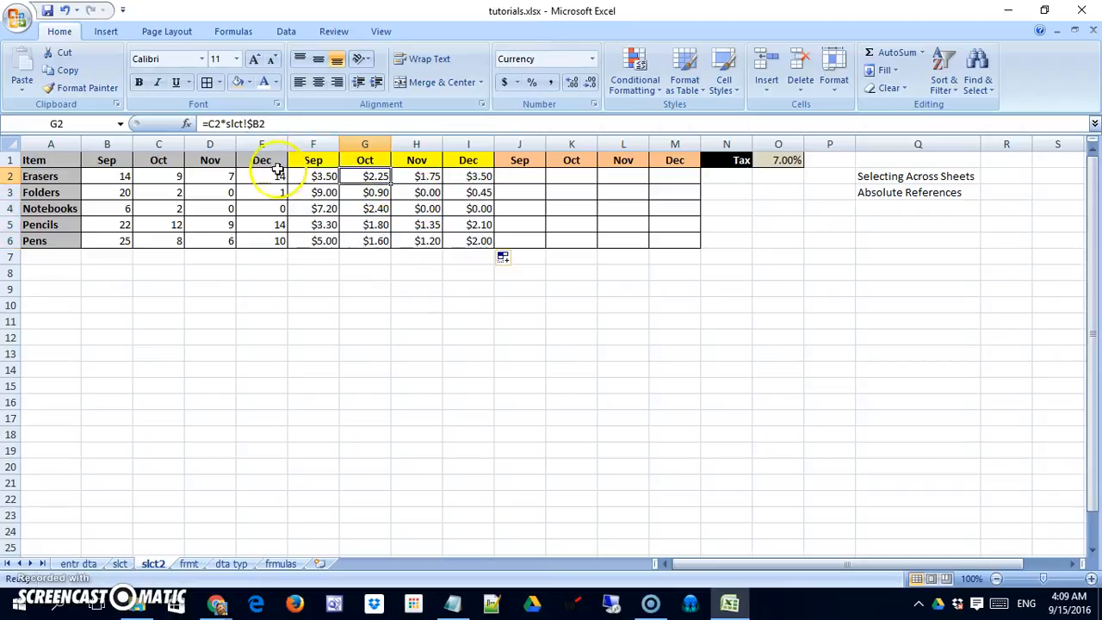
pyautogui.click(420, 174)
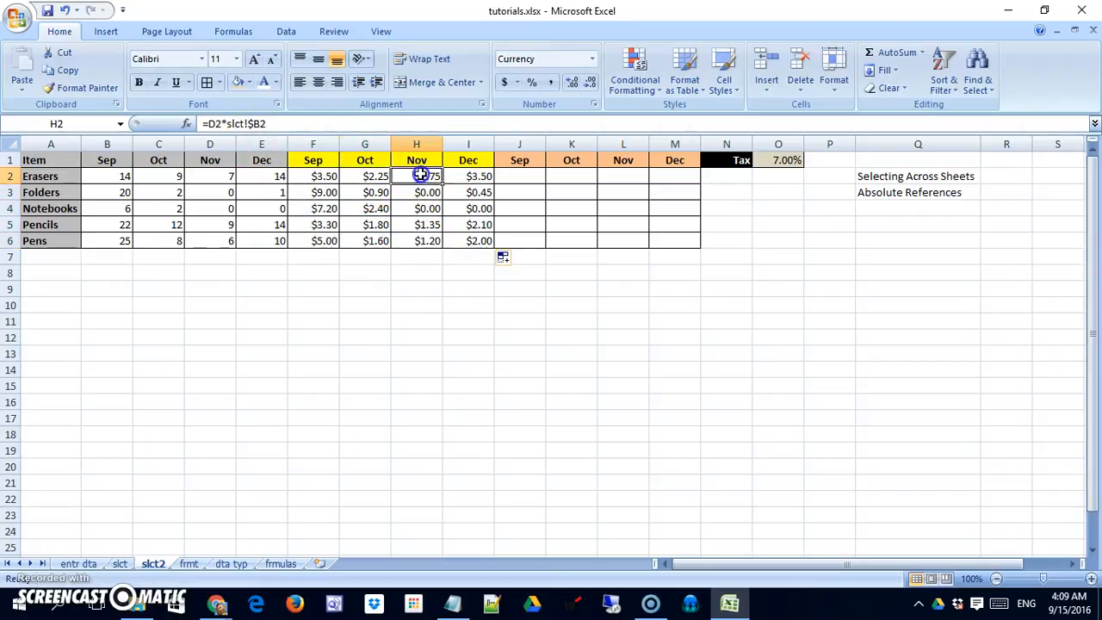
pyautogui.click(432, 188)
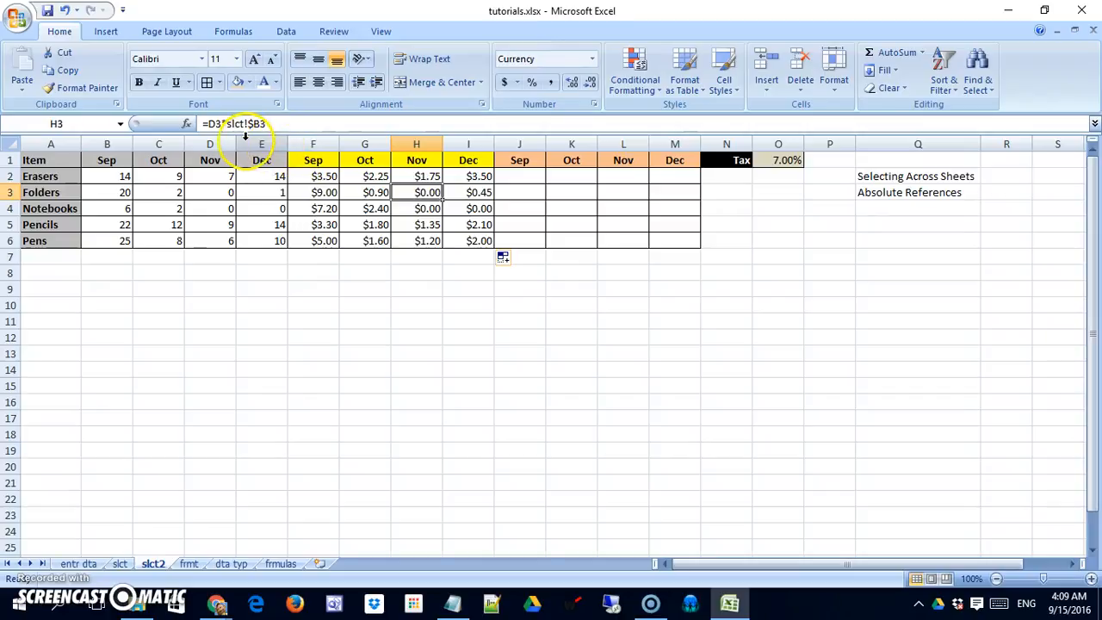
pyautogui.click(121, 563)
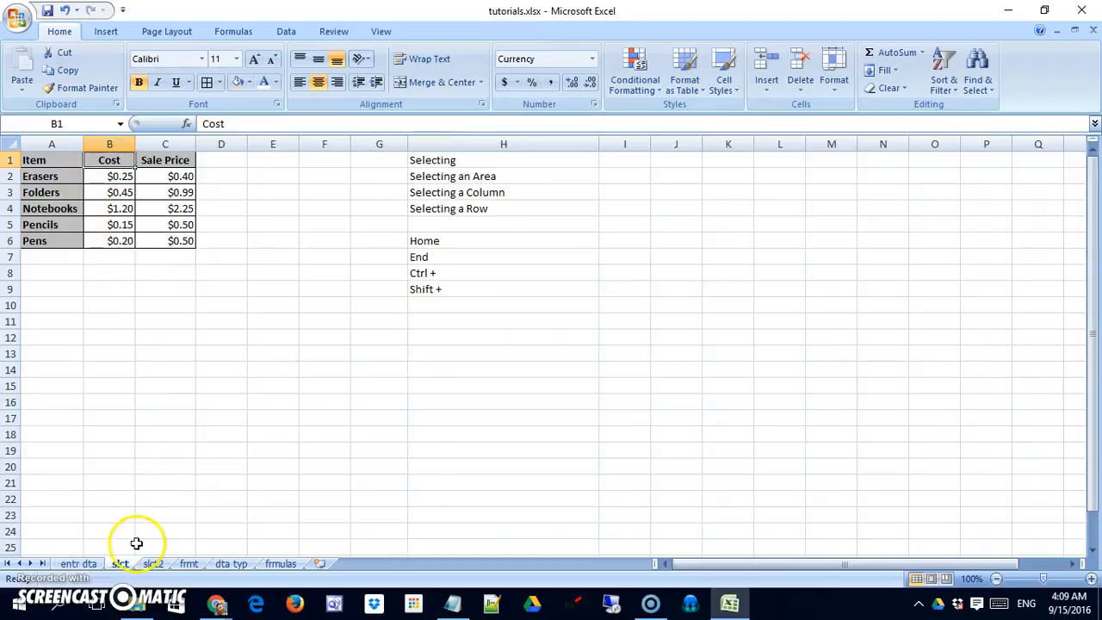
pyautogui.click(152, 564)
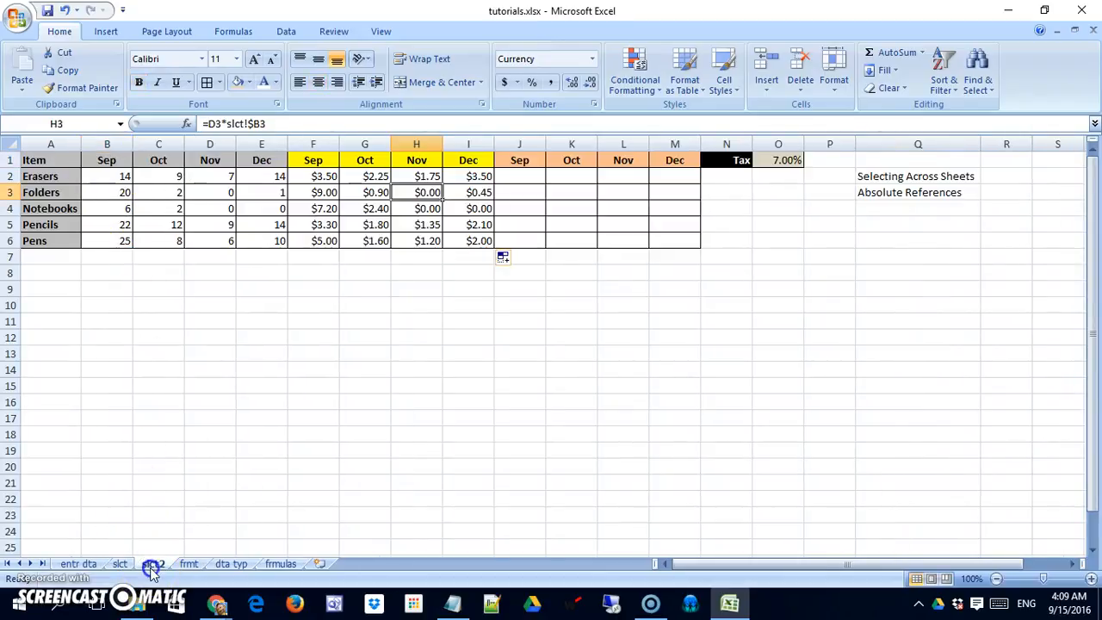
pyautogui.click(465, 240)
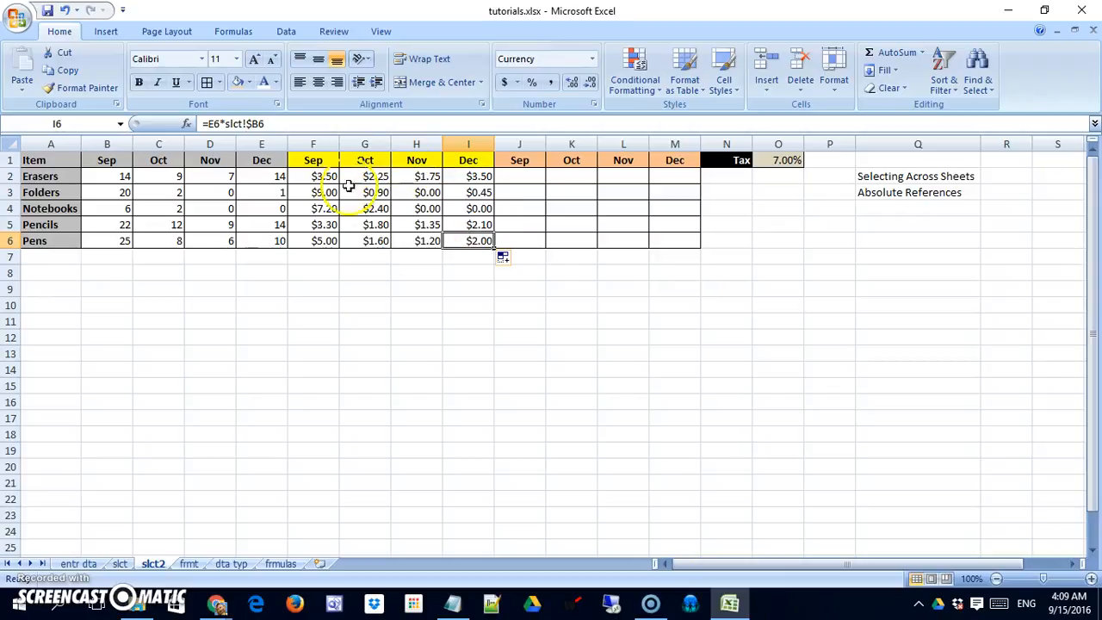
pyautogui.click(324, 175)
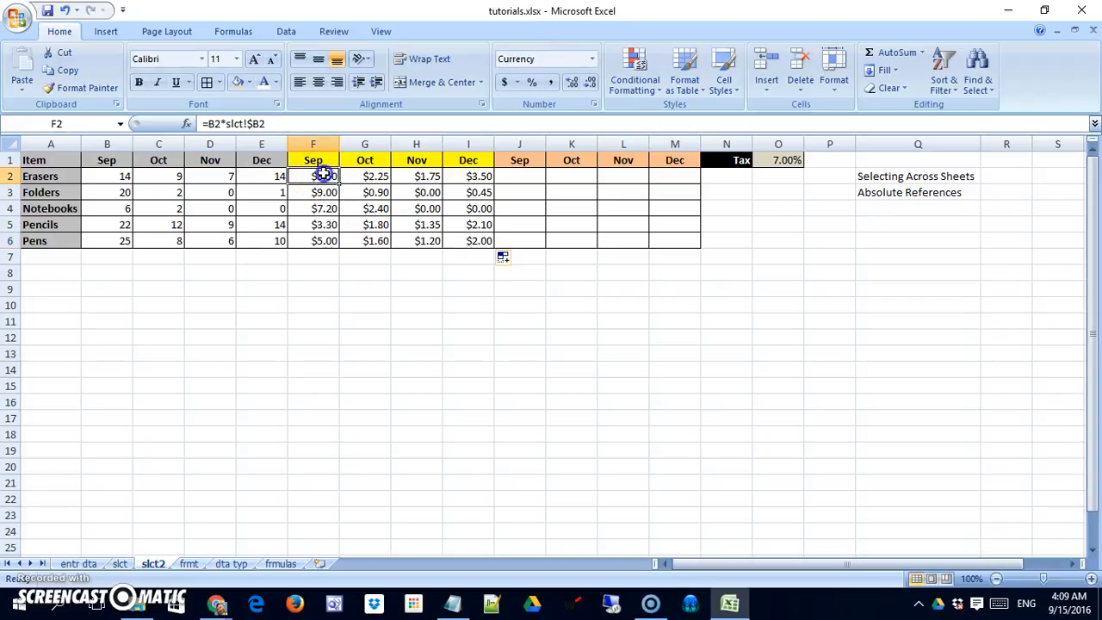
# In J2, multiply the September Erasers quantity by its sale price on the slct sheet using =B2*slct!C2
pyautogui.click(520, 176)
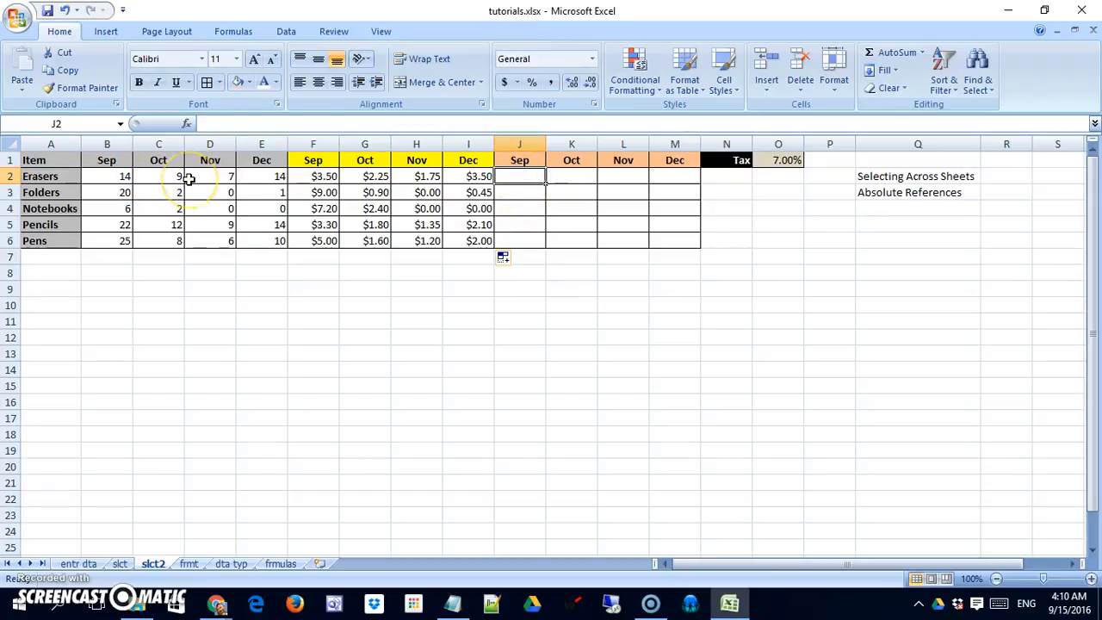
pyautogui.write('=')
pyautogui.click(121, 177)
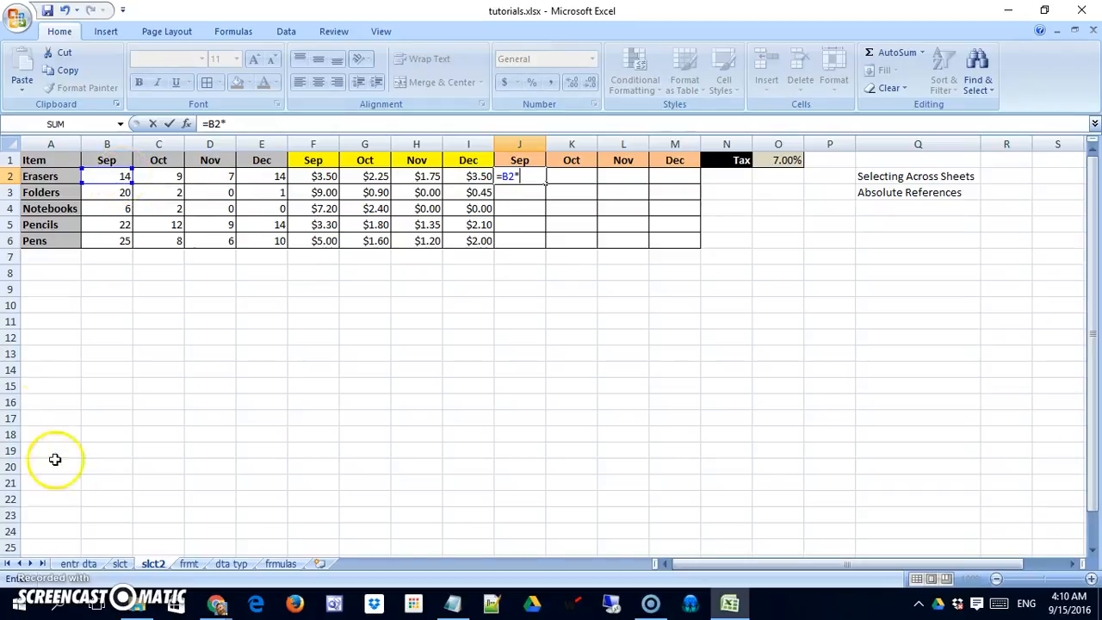
pyautogui.click(120, 564)
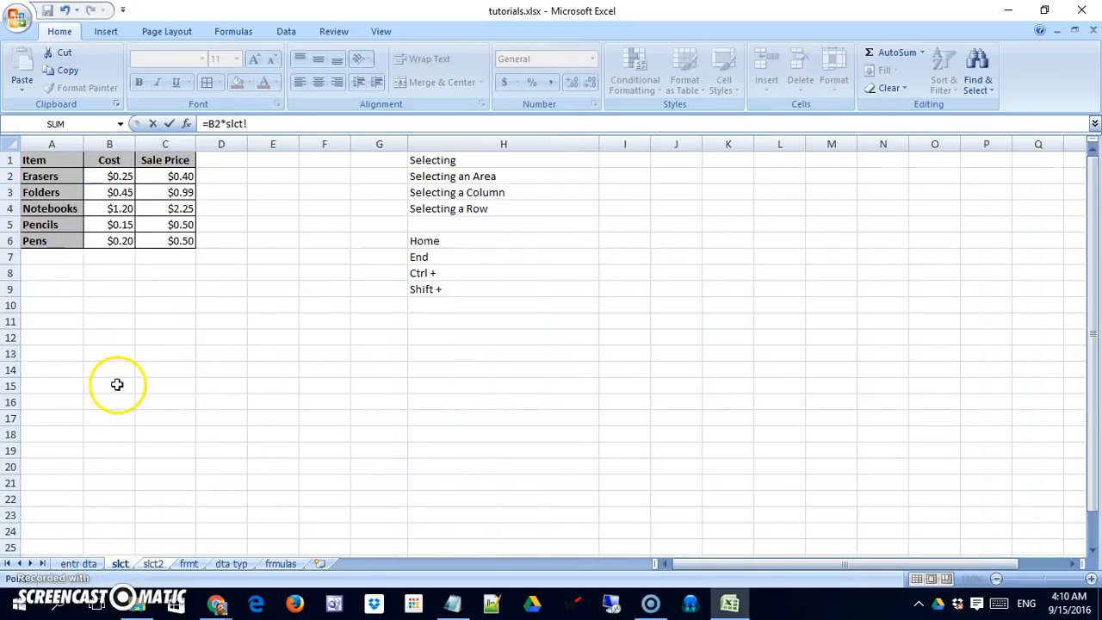
pyautogui.click(160, 178)
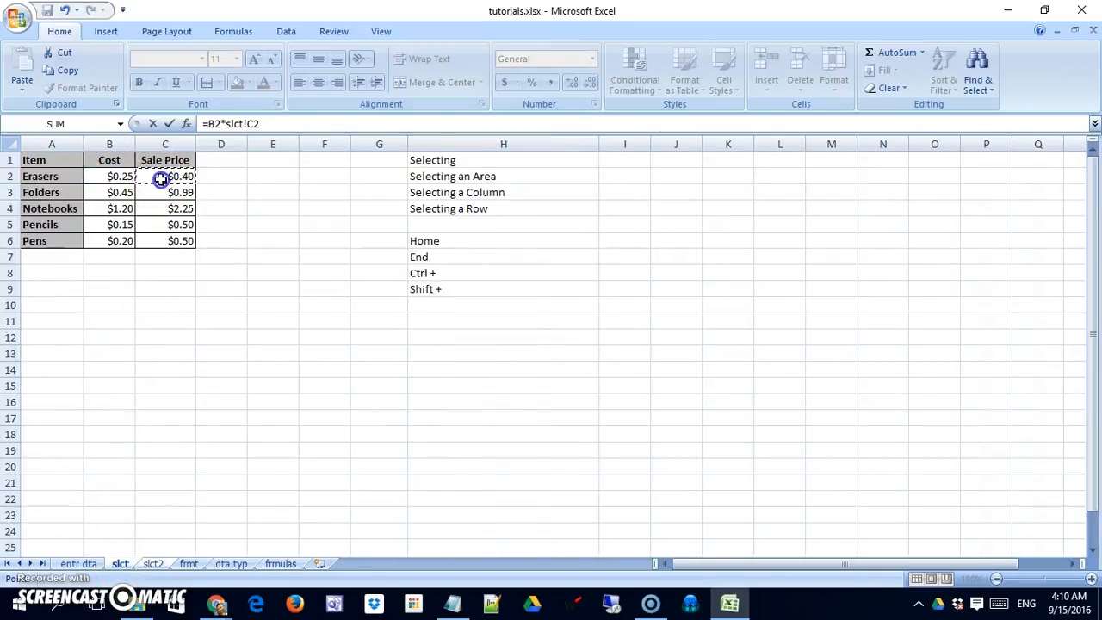
pyautogui.press('Return')
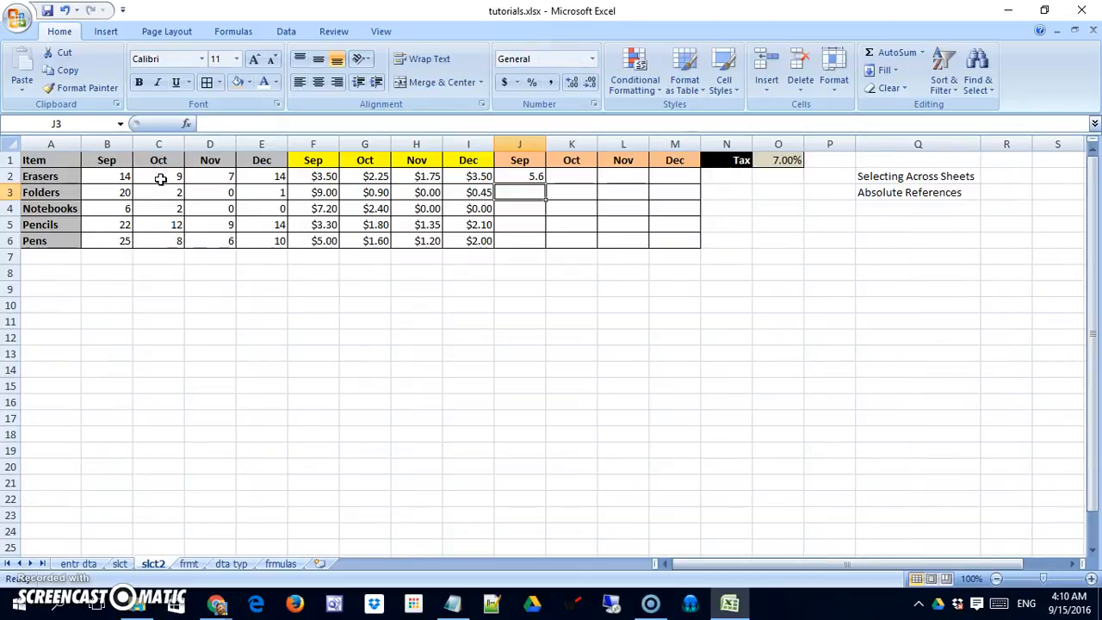
# Lock the sale price column in J2 by changing its formula to =B2*slct!$C2
pyautogui.click(521, 176)
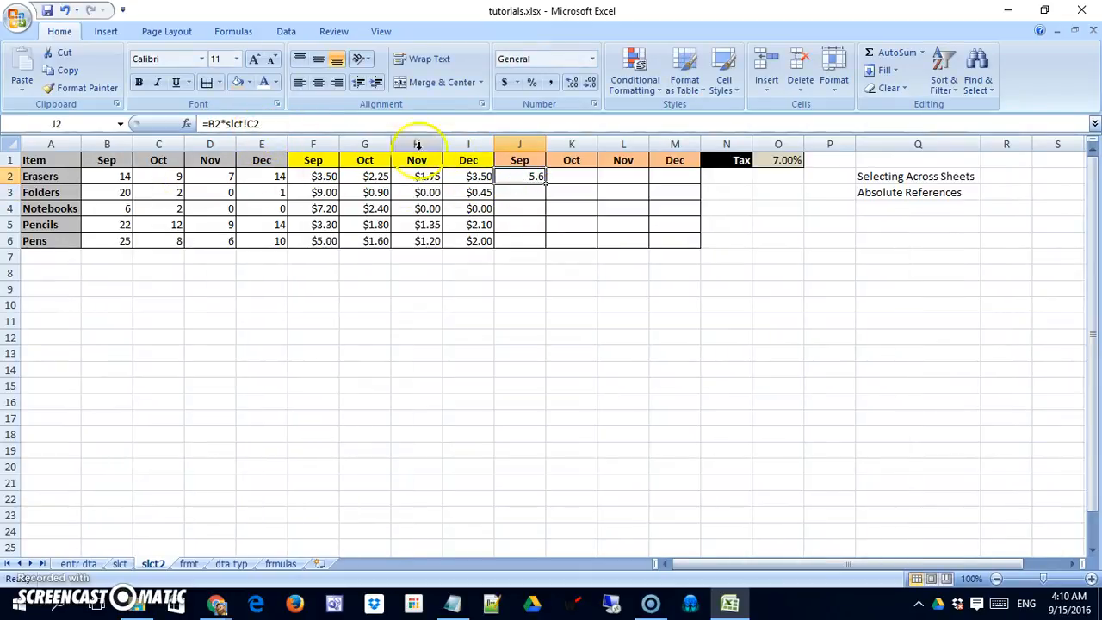
pyautogui.click(245, 123)
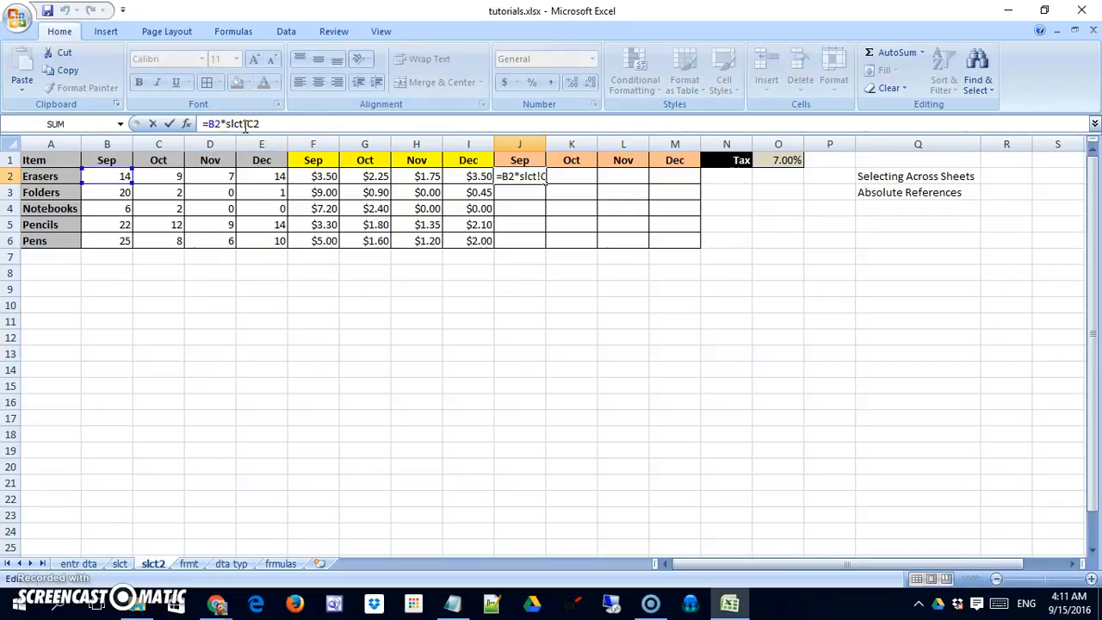
pyautogui.write('$')
pyautogui.press('Return')
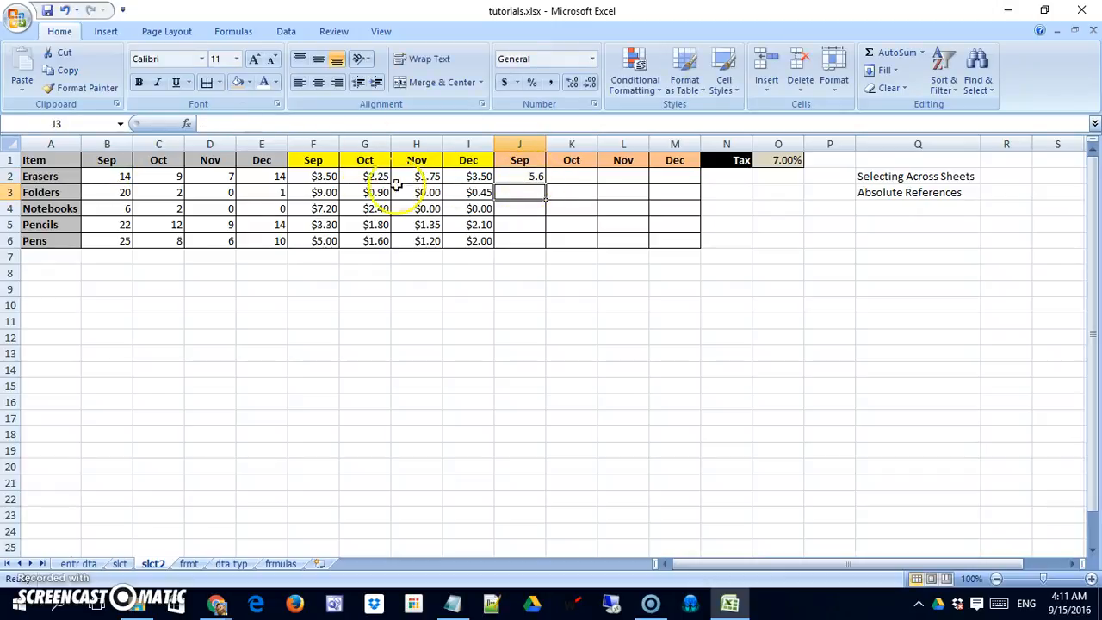
# Copy the currency format from F2 to J2, and fill the J2 formula down through J6
pyautogui.click(327, 175)
pyautogui.click(86, 87)
pyautogui.click(515, 176)
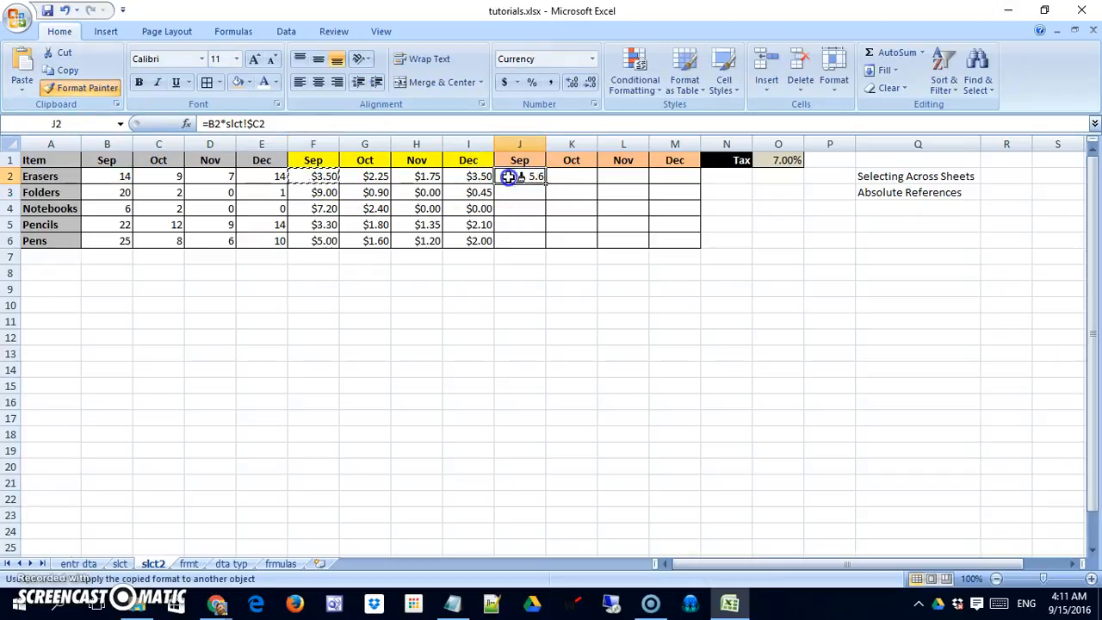
pyautogui.moveTo(546, 181); pyautogui.dragTo(544, 247)
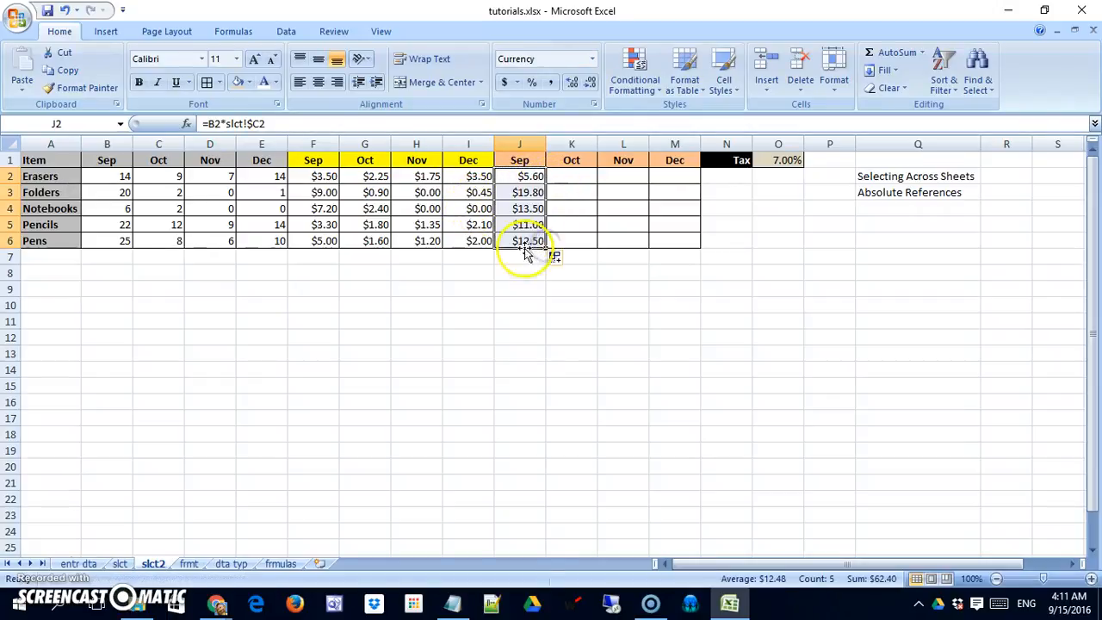
# Check the J6 formula against the slct sheet's sale prices, and fill J2:J6 across through M6 on slct2
pyautogui.click(526, 243)
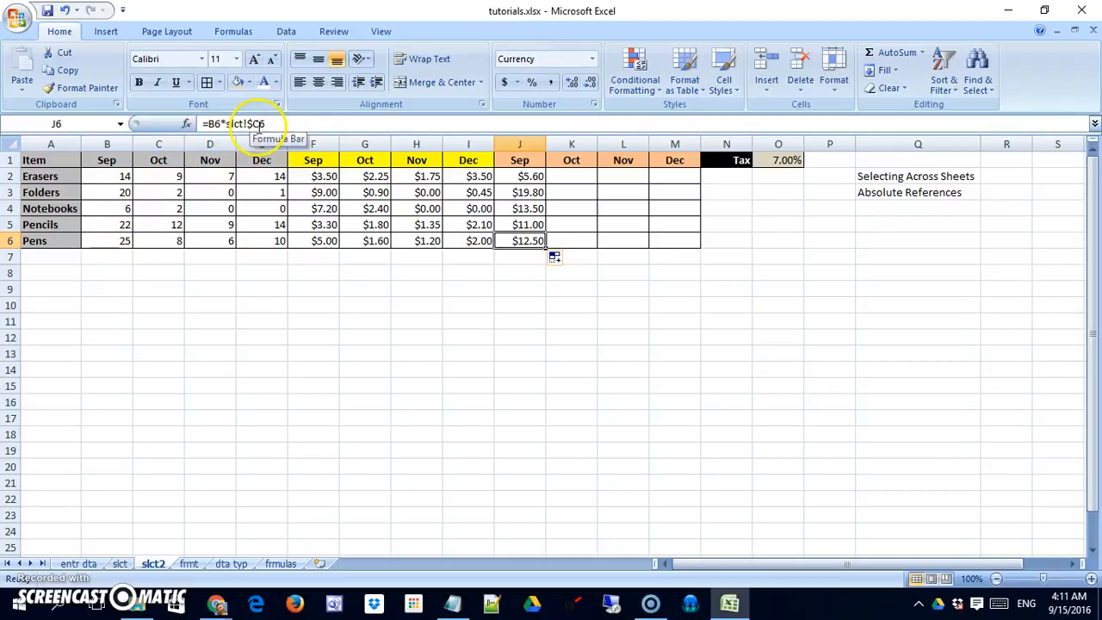
pyautogui.click(121, 563)
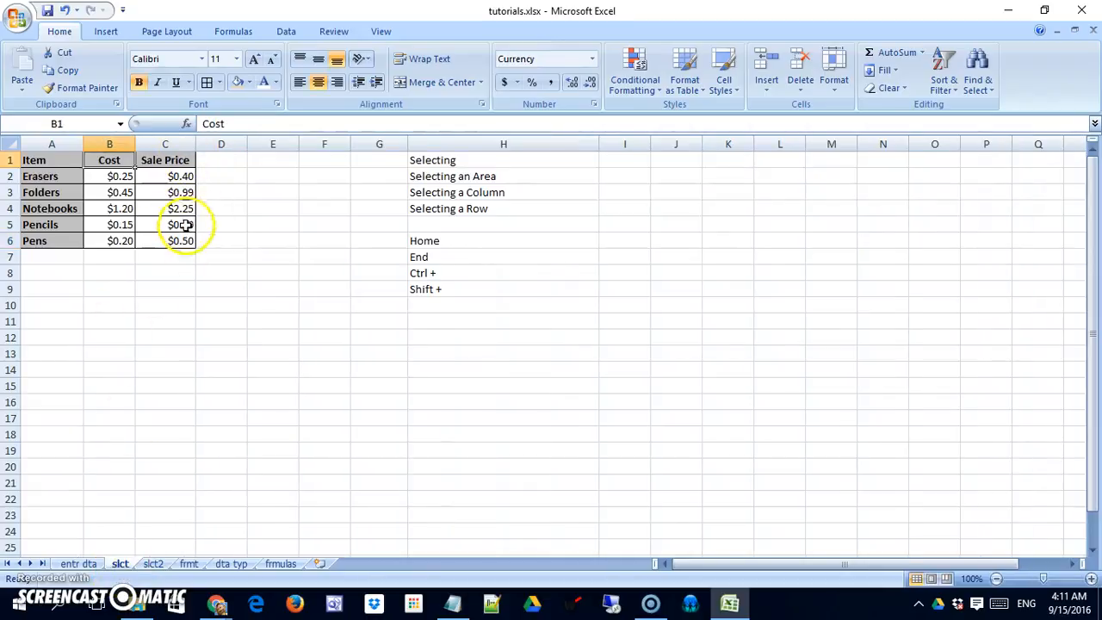
pyautogui.click(154, 564)
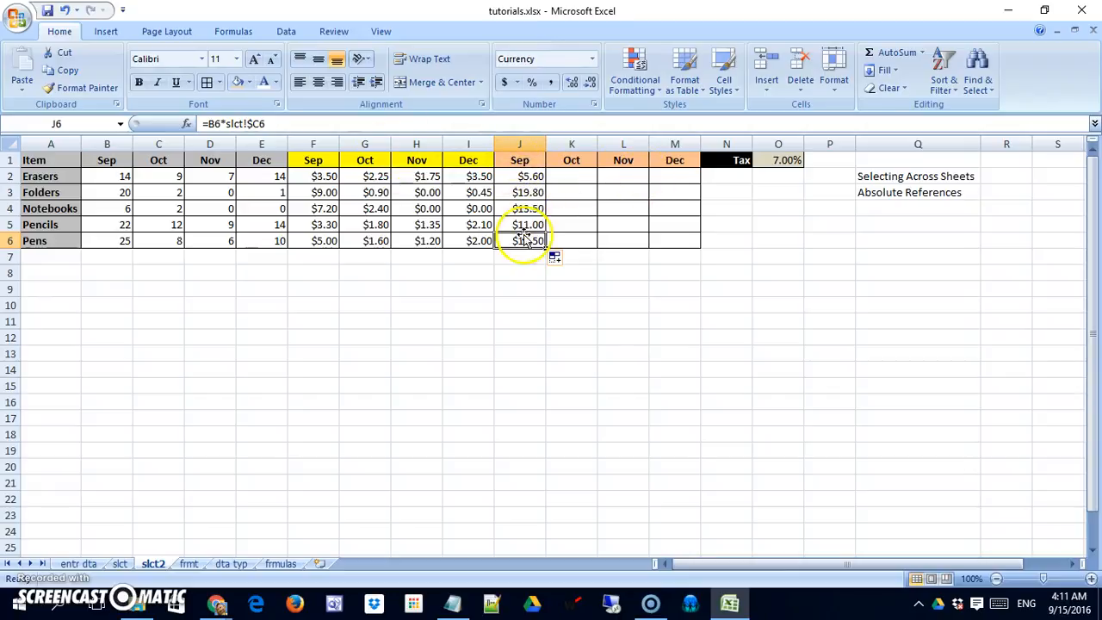
pyautogui.moveTo(524, 176); pyautogui.dragTo(675, 241)
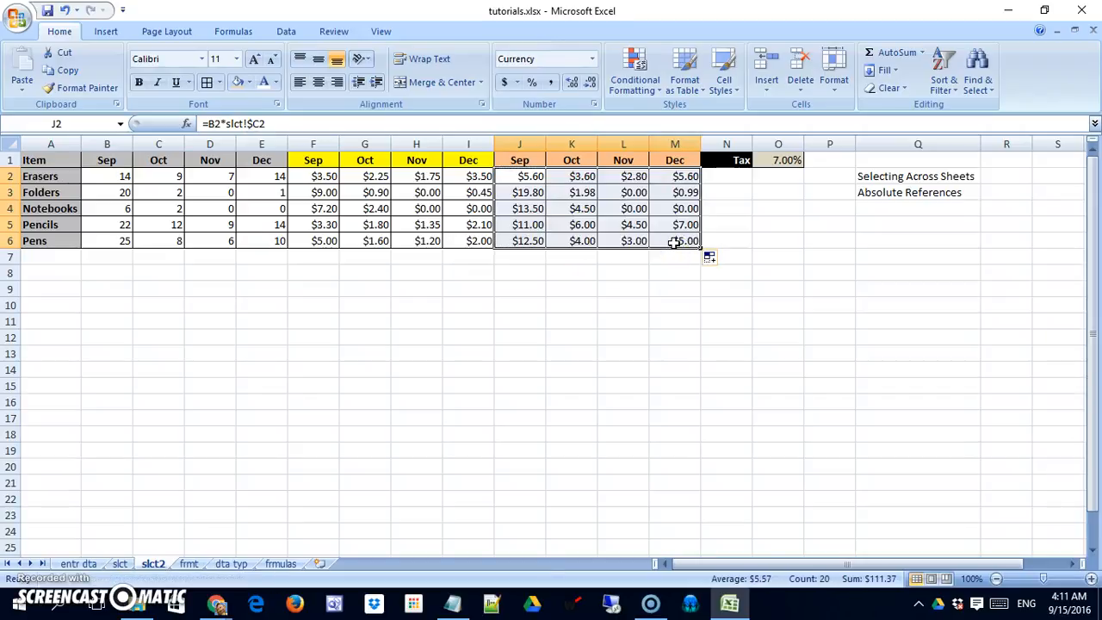
pyautogui.click(673, 242)
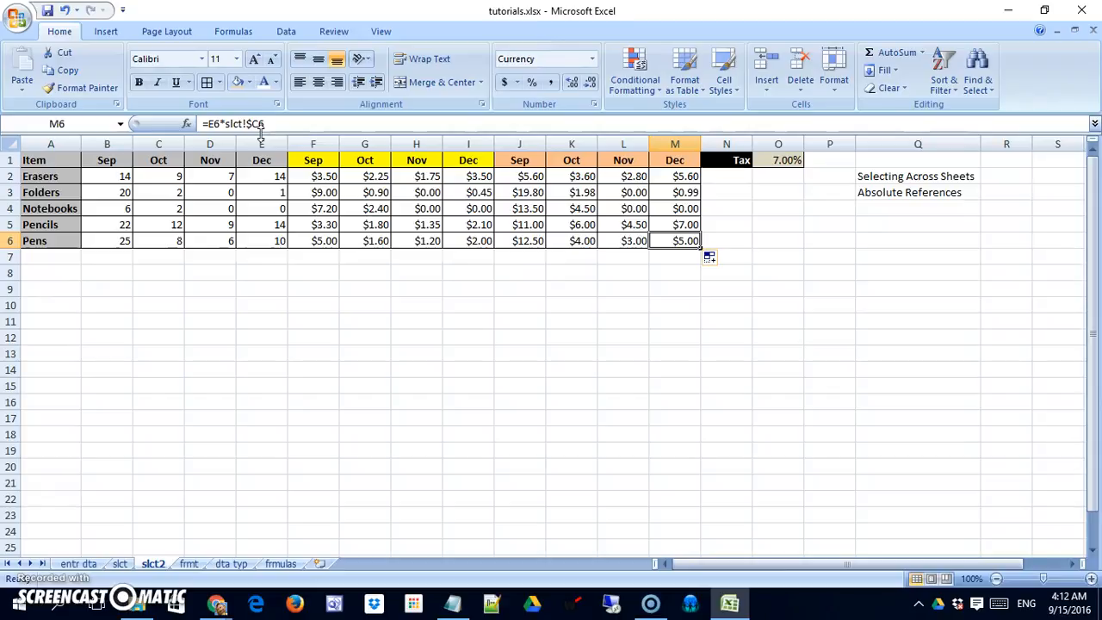
# Insert four new columns before the Tax column
pyautogui.click(732, 143)
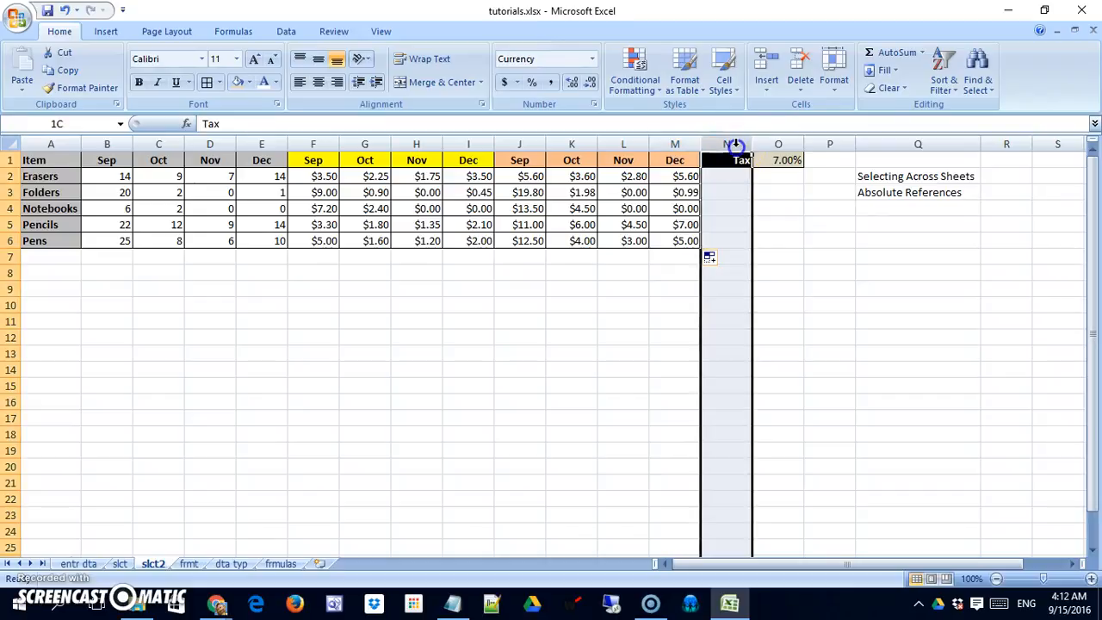
pyautogui.rightClick(736, 145)
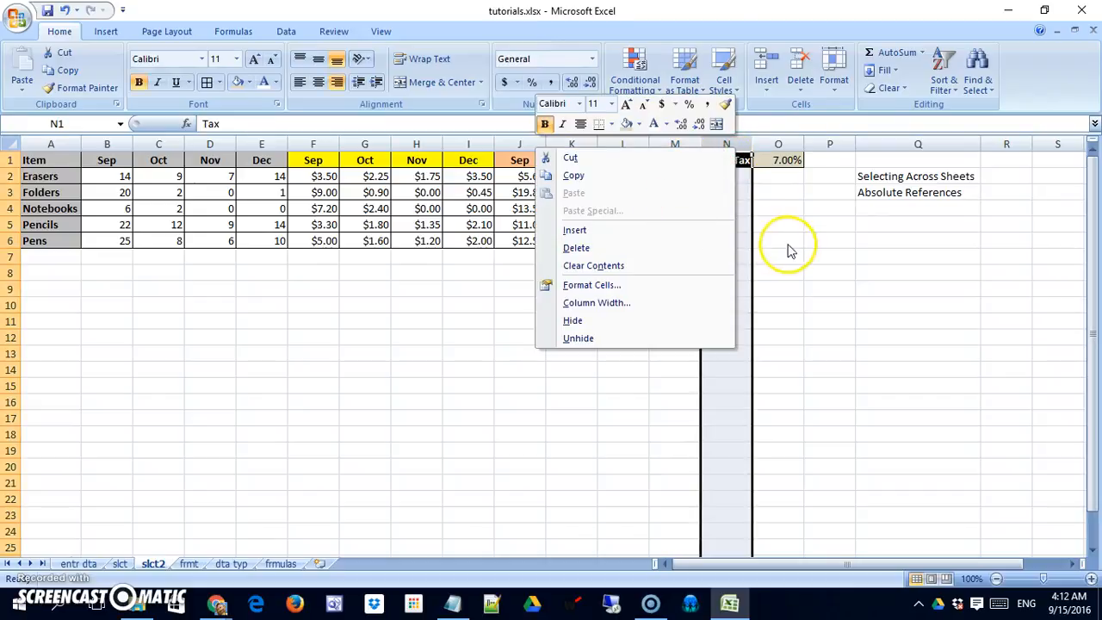
pyautogui.click(660, 234)
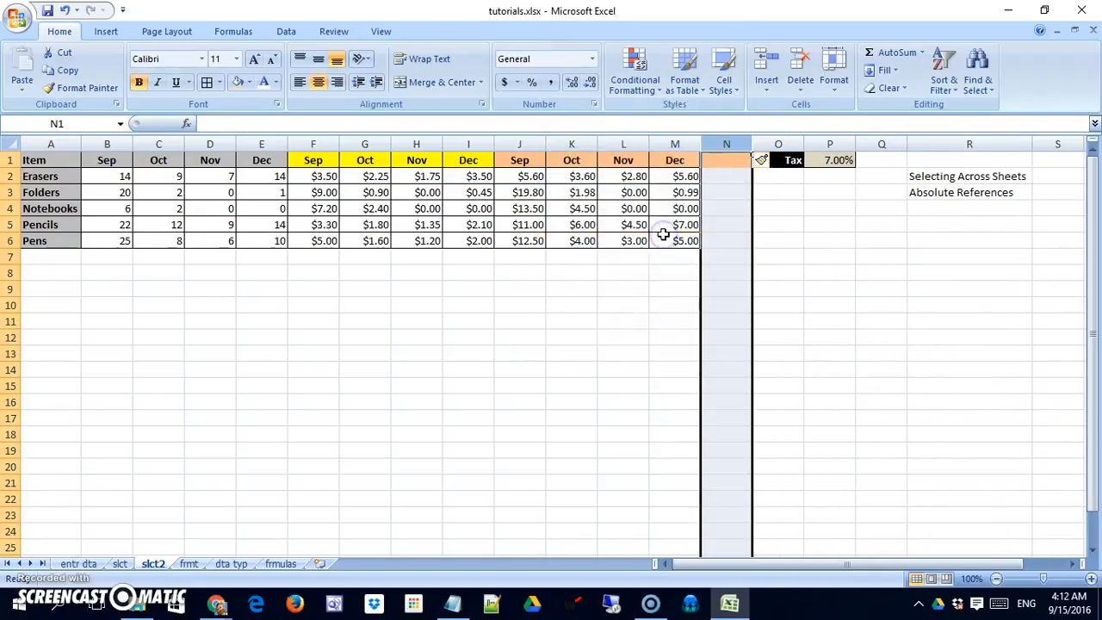
pyautogui.press('F4')
pyautogui.press('F4')
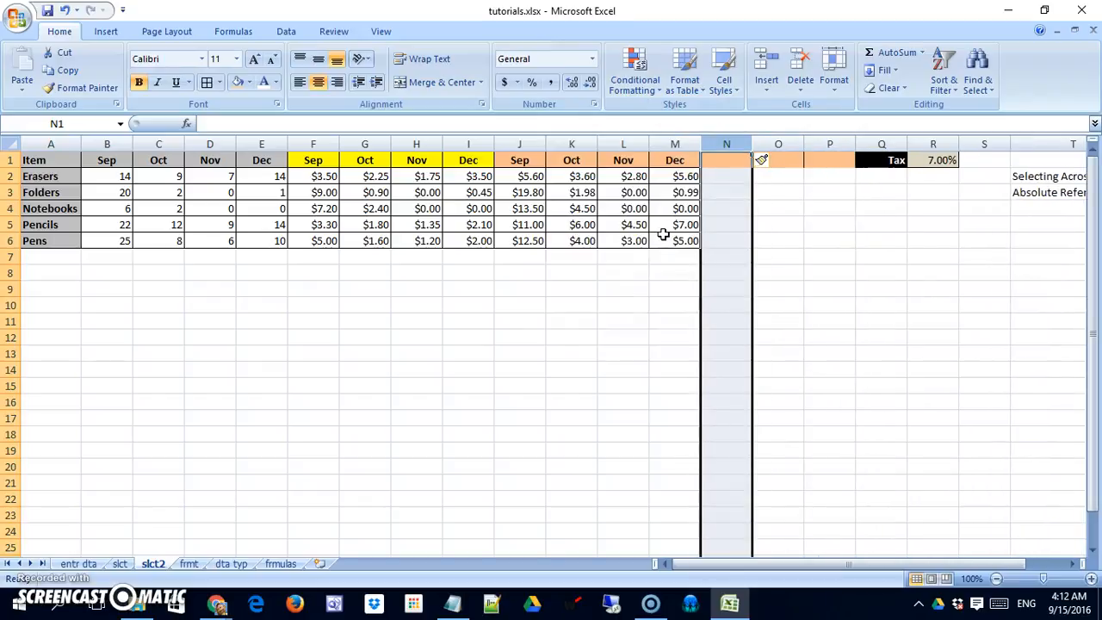
pyautogui.press('F4')
# Copy the month headers from J1:M1 to N1:Q1 and give the copies a blue fill
pyautogui.moveTo(516, 160); pyautogui.dragTo(667, 160)
pyautogui.hotkey('ctrl', 'c')
pyautogui.click(736, 163)
pyautogui.hotkey('ctrl', 'v')
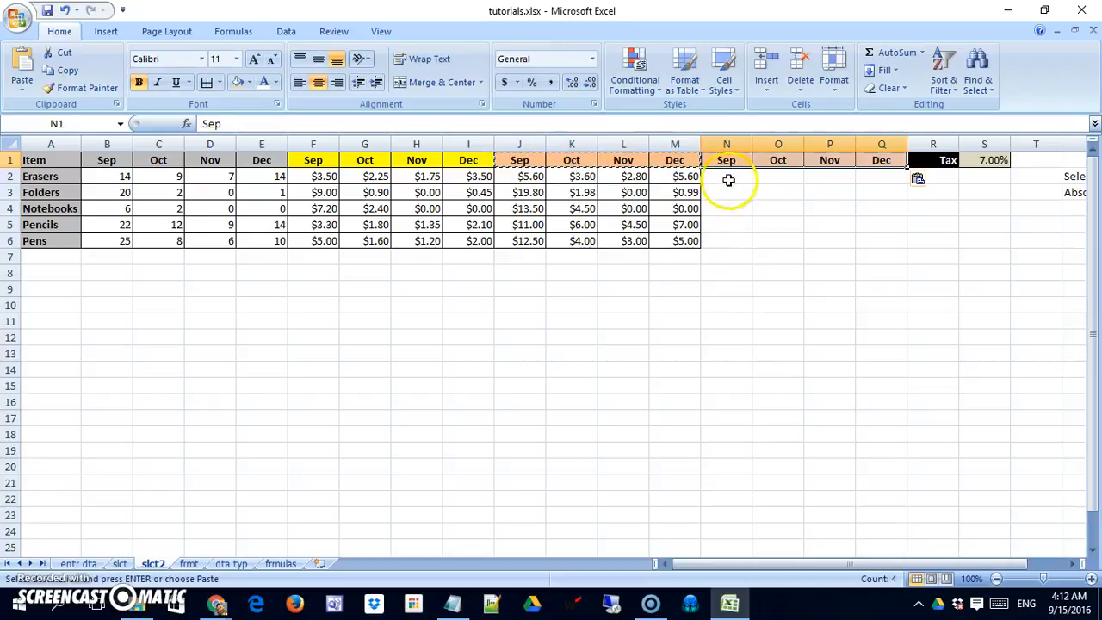
pyautogui.click(249, 83)
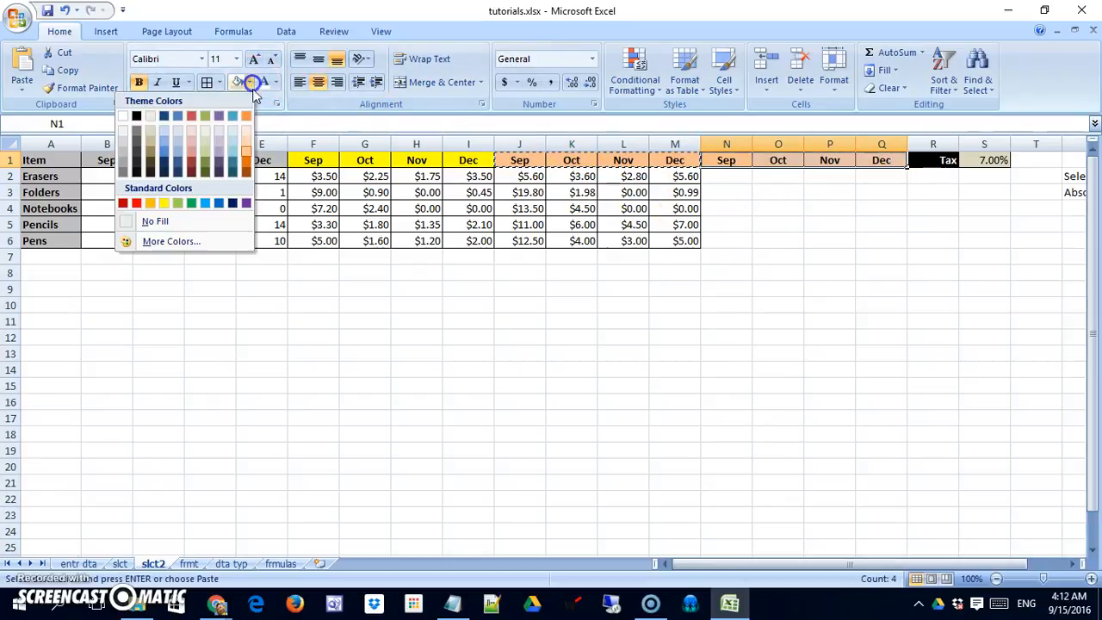
pyautogui.click(178, 147)
pyautogui.click(676, 321)
# Add cell borders to the empty range N2:Q6
pyautogui.moveTo(725, 176); pyautogui.dragTo(866, 240)
pyautogui.click(207, 83)
pyautogui.click(727, 305)
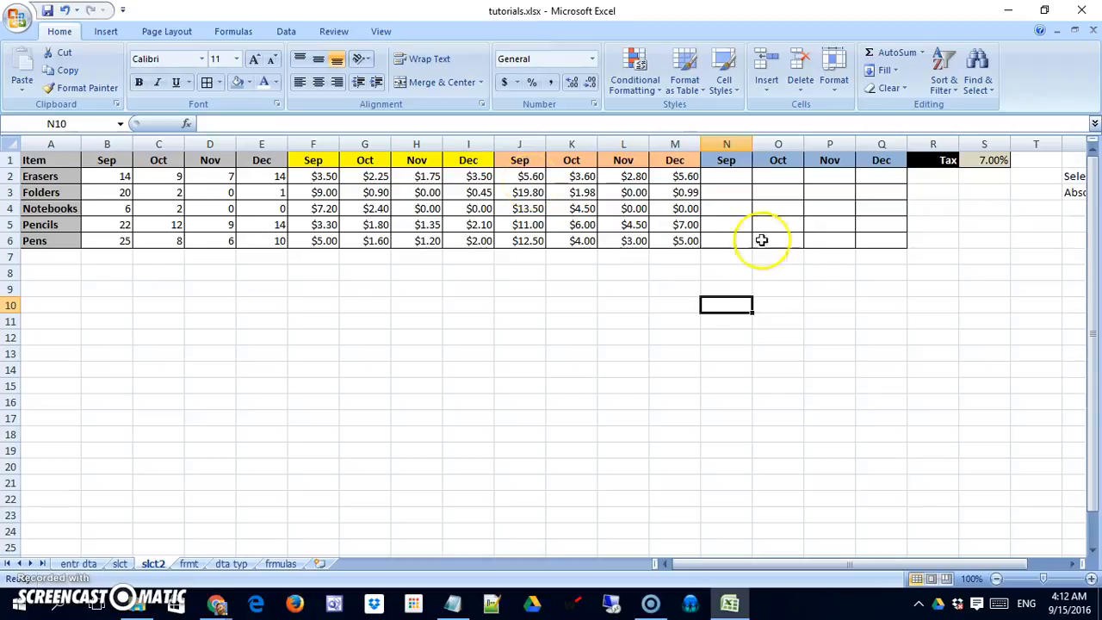
# In N2, calculate the tax on the September Erasers sales with the formula =J2*S1
pyautogui.click(739, 181)
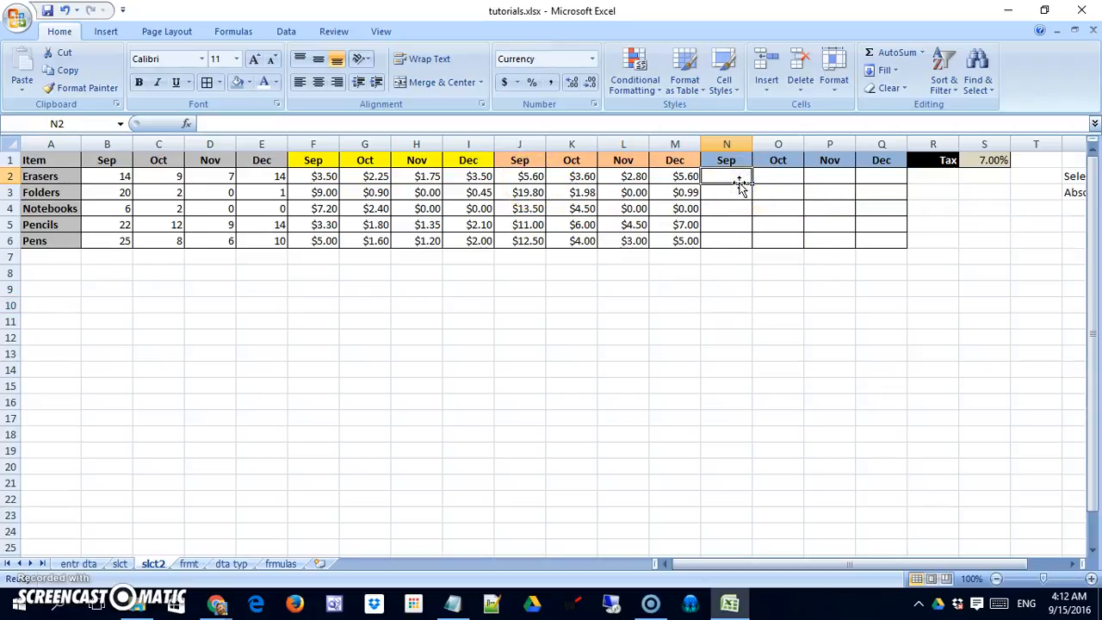
pyautogui.write('=')
pyautogui.click(530, 174)
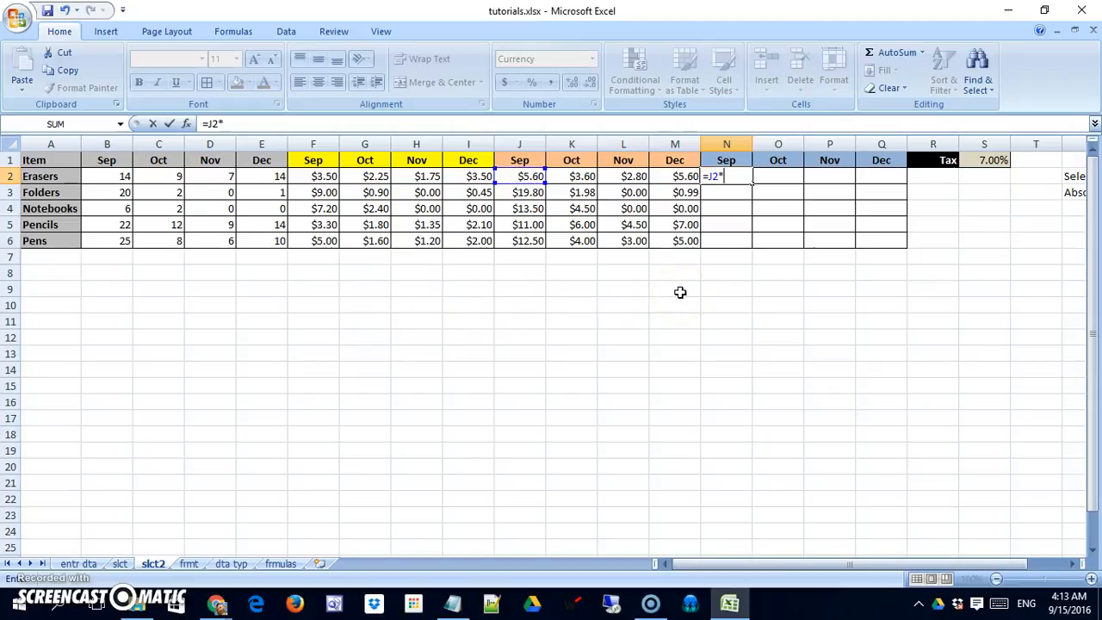
pyautogui.write('*')
pyautogui.click(989, 162)
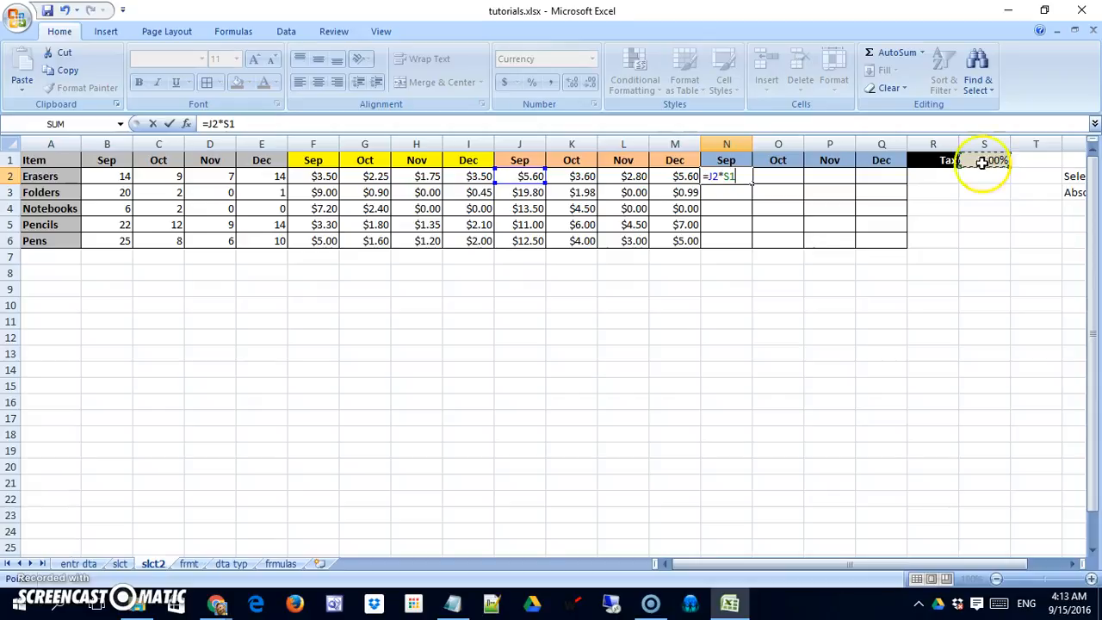
pyautogui.click(721, 175)
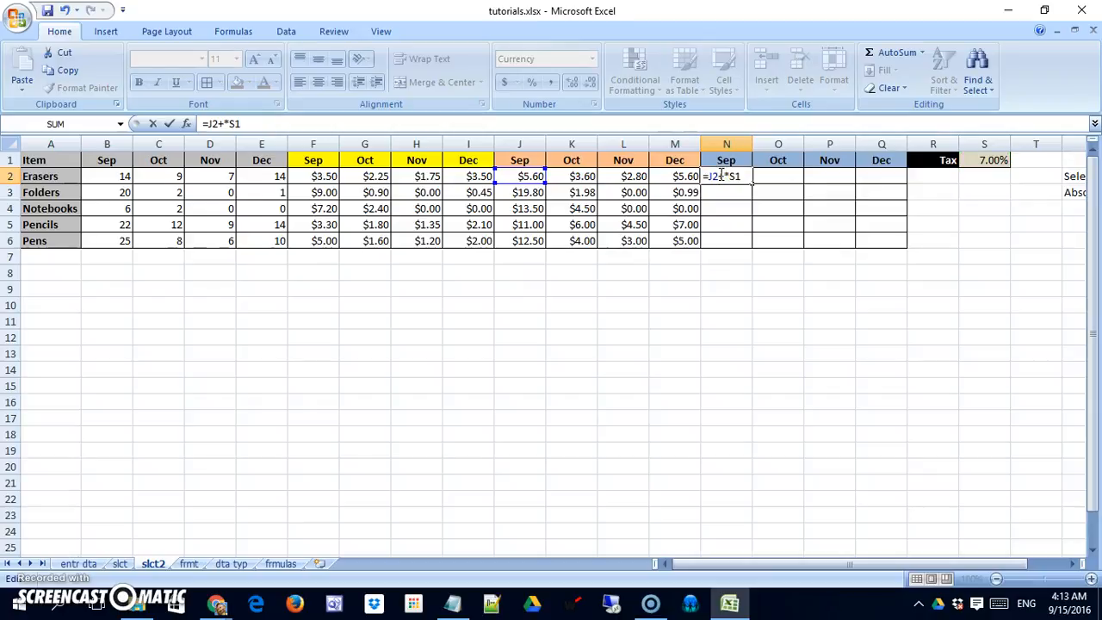
pyautogui.click(528, 174)
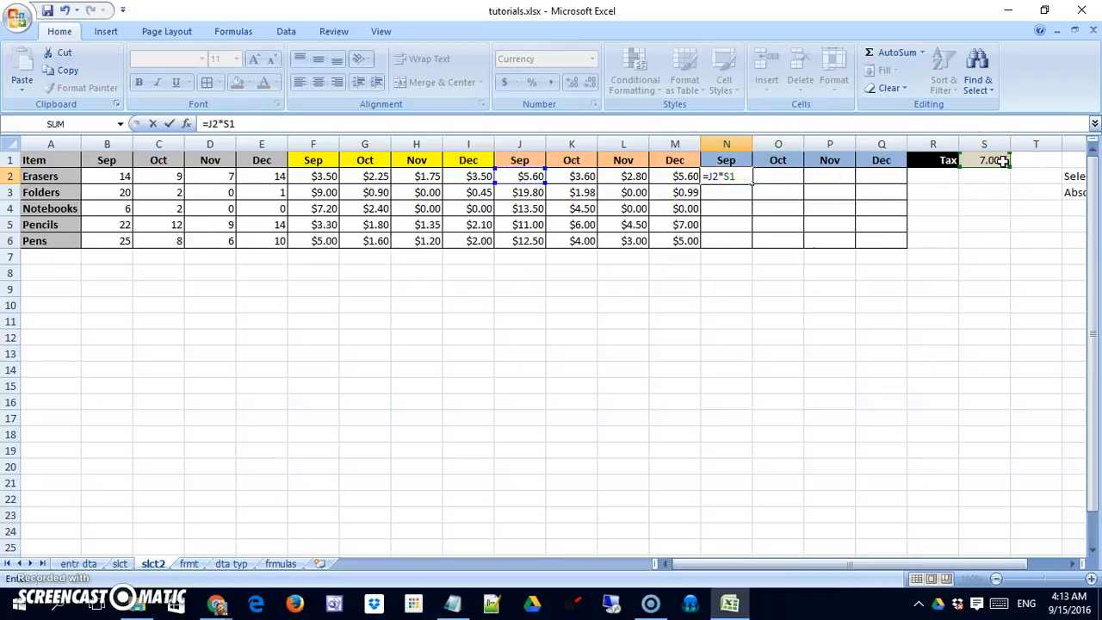
pyautogui.press('Return')
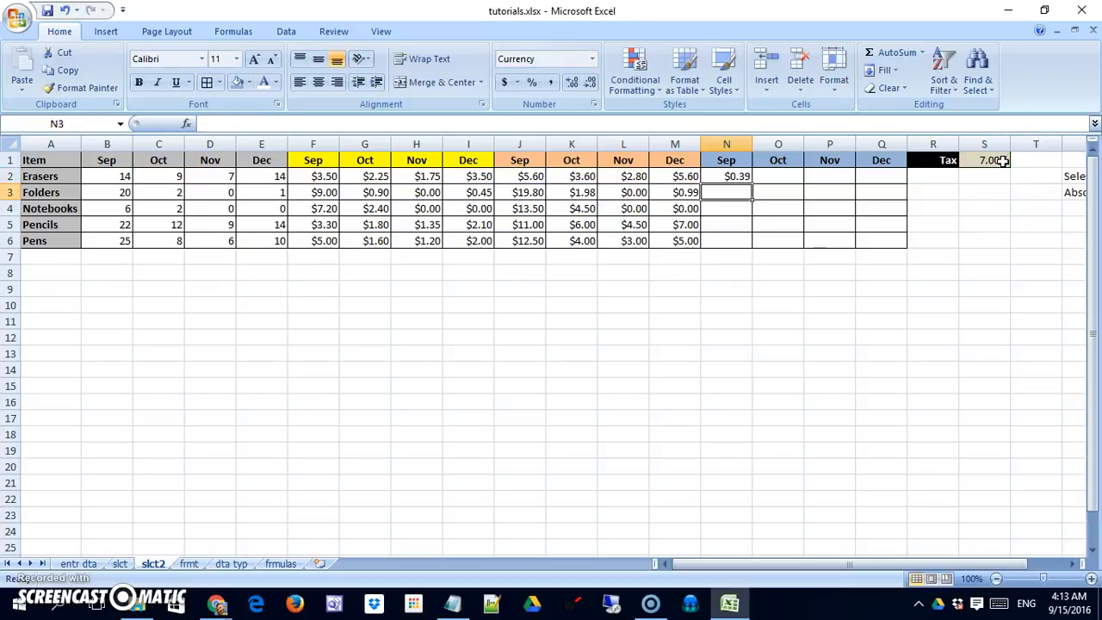
# Try filling the N2 formula down through N6 and across to O2, inspecting the shifted references in N3 and O2
pyautogui.click(740, 176)
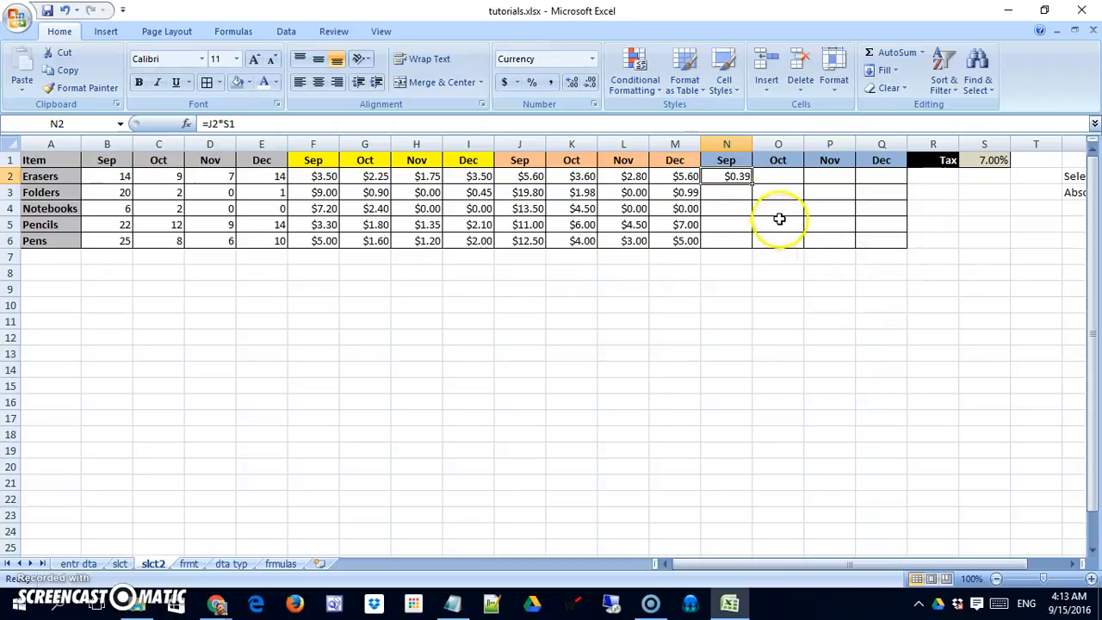
pyautogui.moveTo(753, 183); pyautogui.dragTo(750, 245)
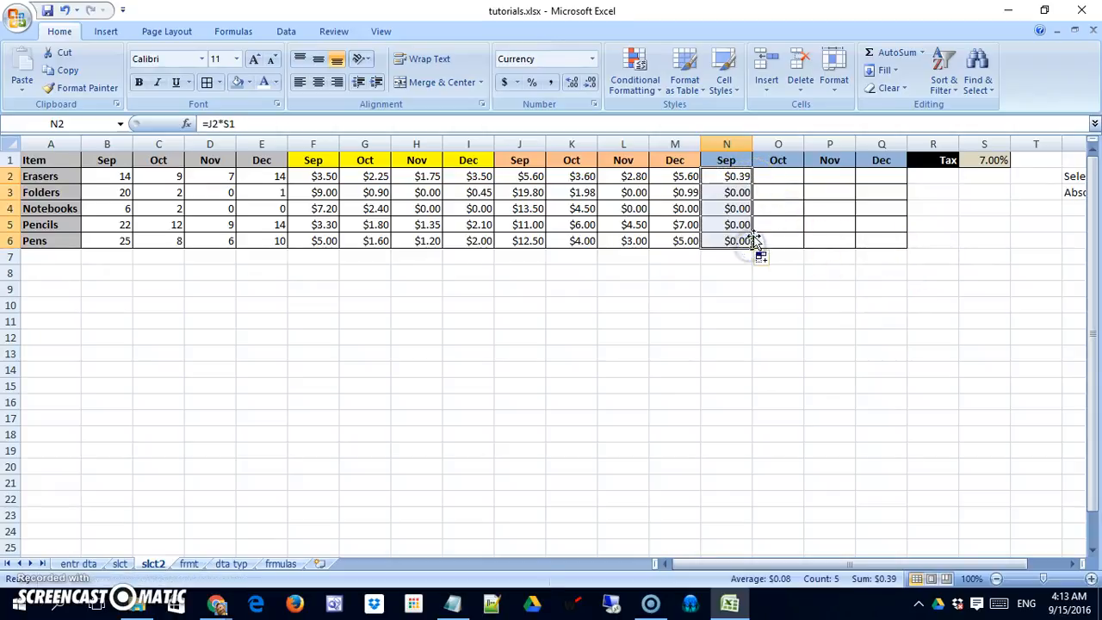
pyautogui.click(740, 193)
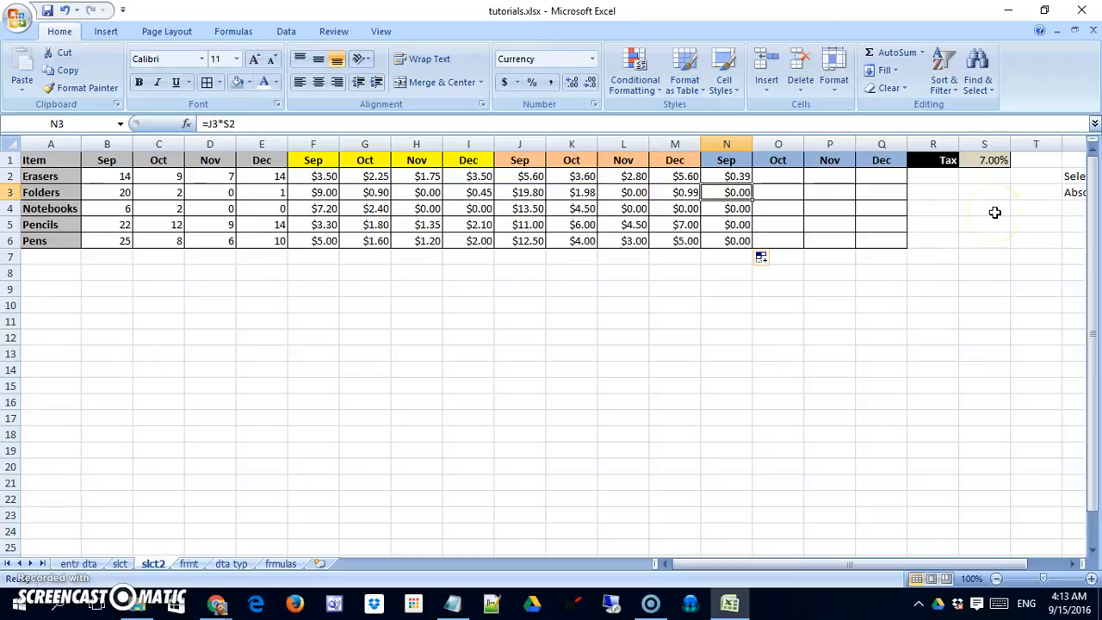
pyautogui.click(745, 176)
pyautogui.moveTo(751, 181); pyautogui.dragTo(807, 185)
pyautogui.click(788, 175)
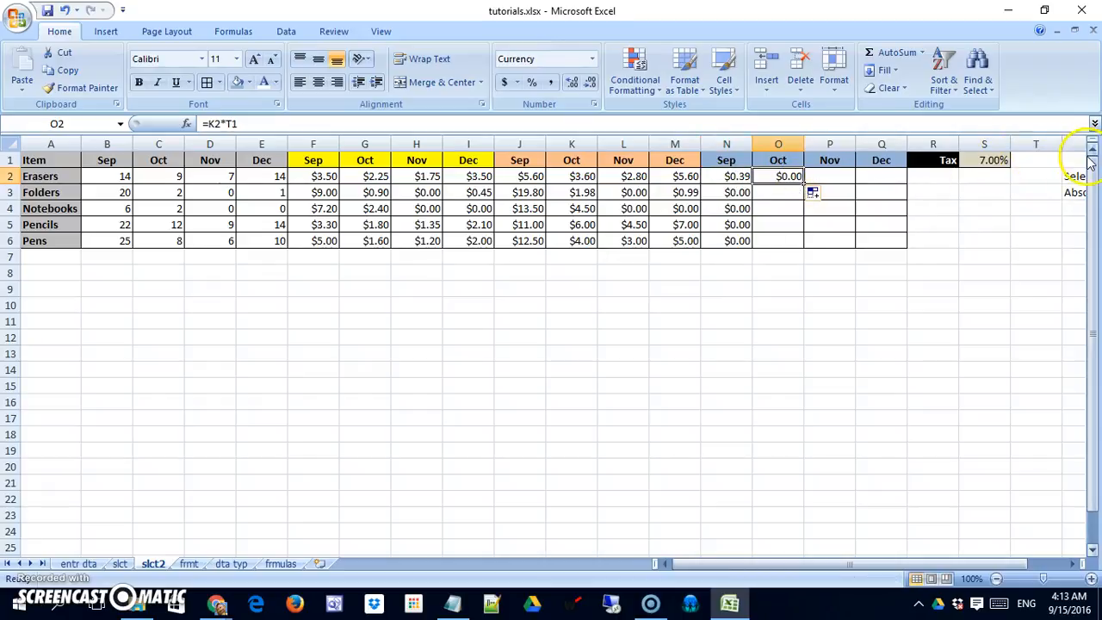
# Clear the filled tax formulas from O2 and N3:N6
pyautogui.press('Delete')
pyautogui.moveTo(734, 193); pyautogui.dragTo(732, 230)
pyautogui.press('Delete')
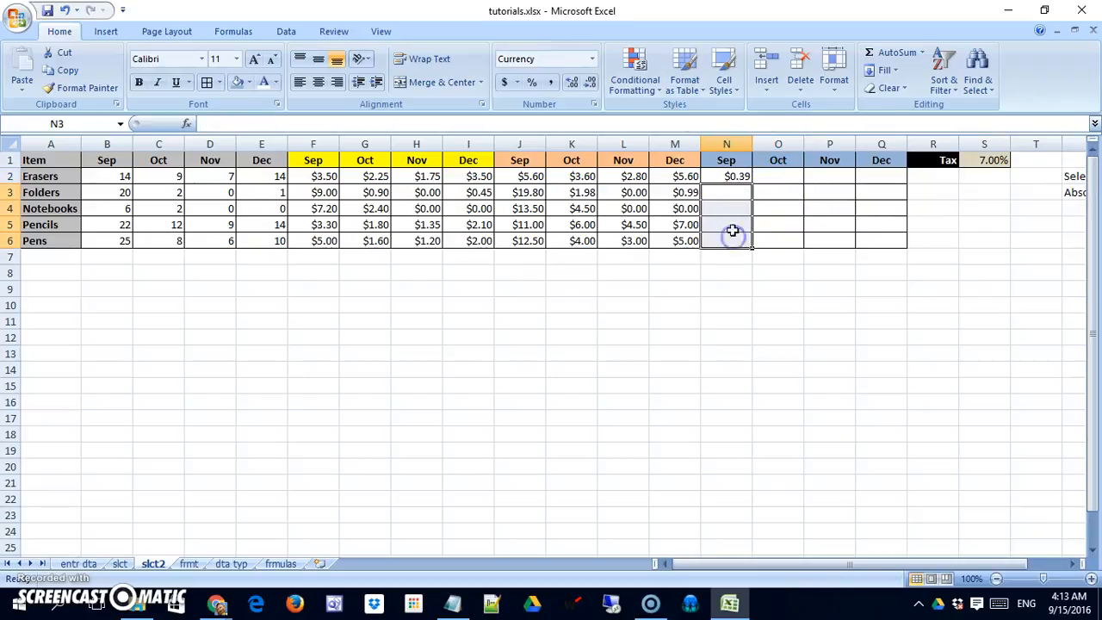
# Make the tax rate reference in N2 fully absolute by changing the formula to =J2*$S$1
pyautogui.click(736, 177)
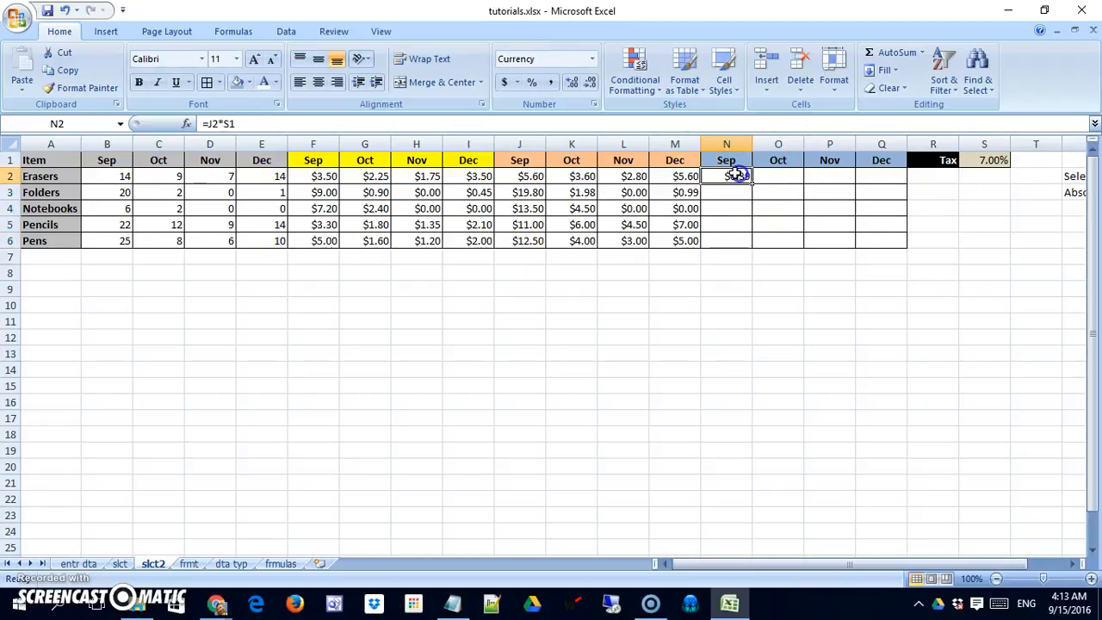
pyautogui.click(223, 124)
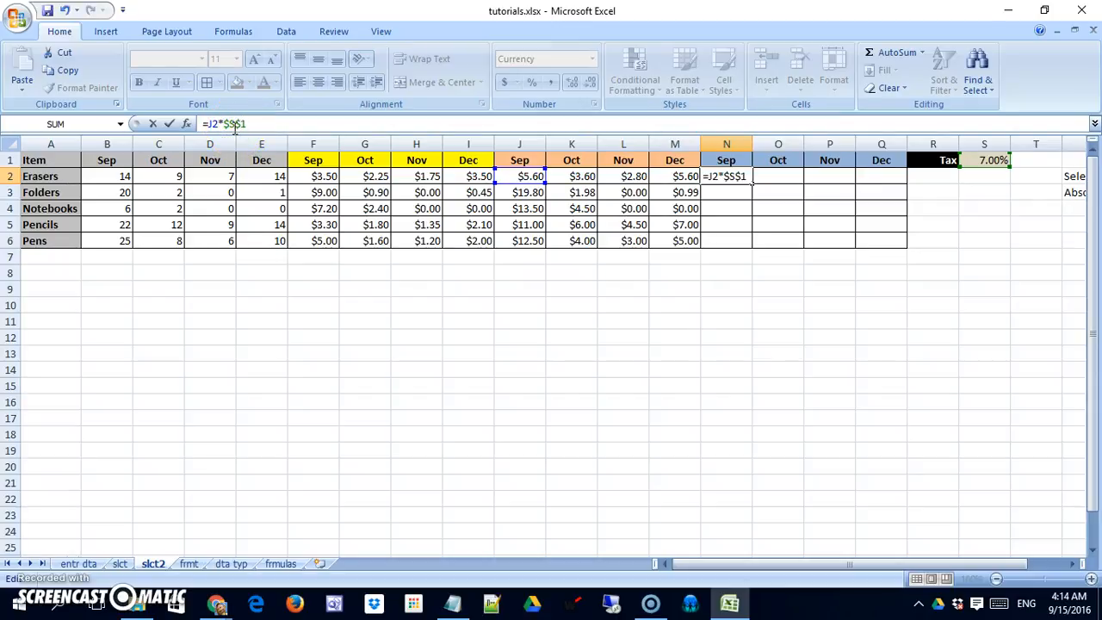
pyautogui.press('Return')
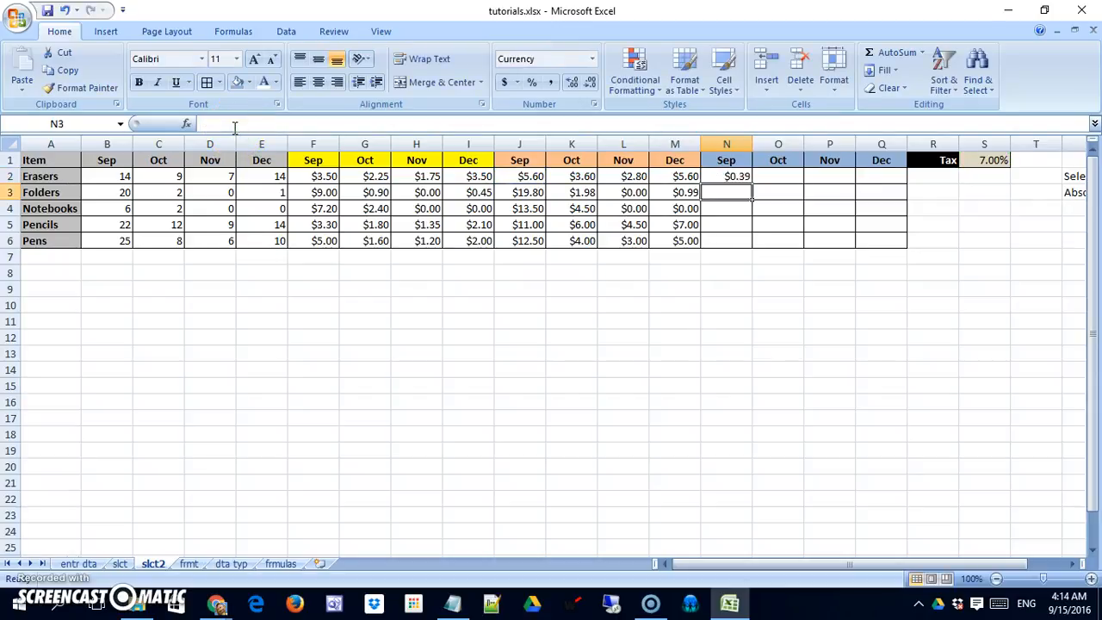
# Fill the N2 tax formula down through N6 and across through Q6
pyautogui.click(725, 177)
pyautogui.moveTo(754, 185); pyautogui.dragTo(753, 256)
pyautogui.click(755, 247)
pyautogui.moveTo(819, 247); pyautogui.dragTo(891, 249)
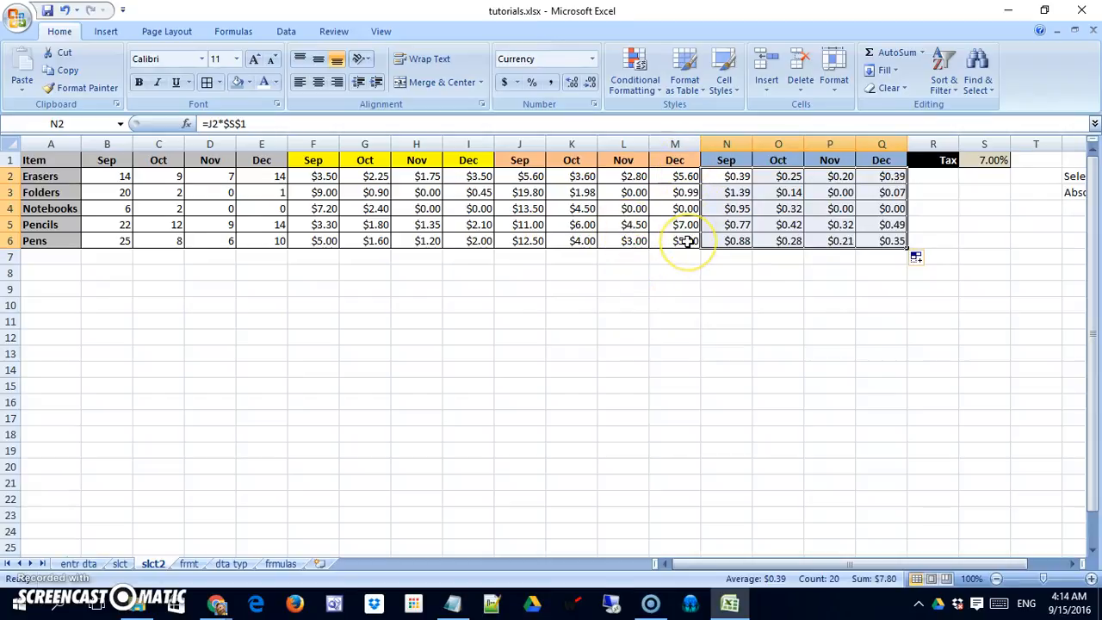
# Check the December tax for Pens with a temporary =M6*S1 formula in K12, and clear that cell
pyautogui.click(577, 334)
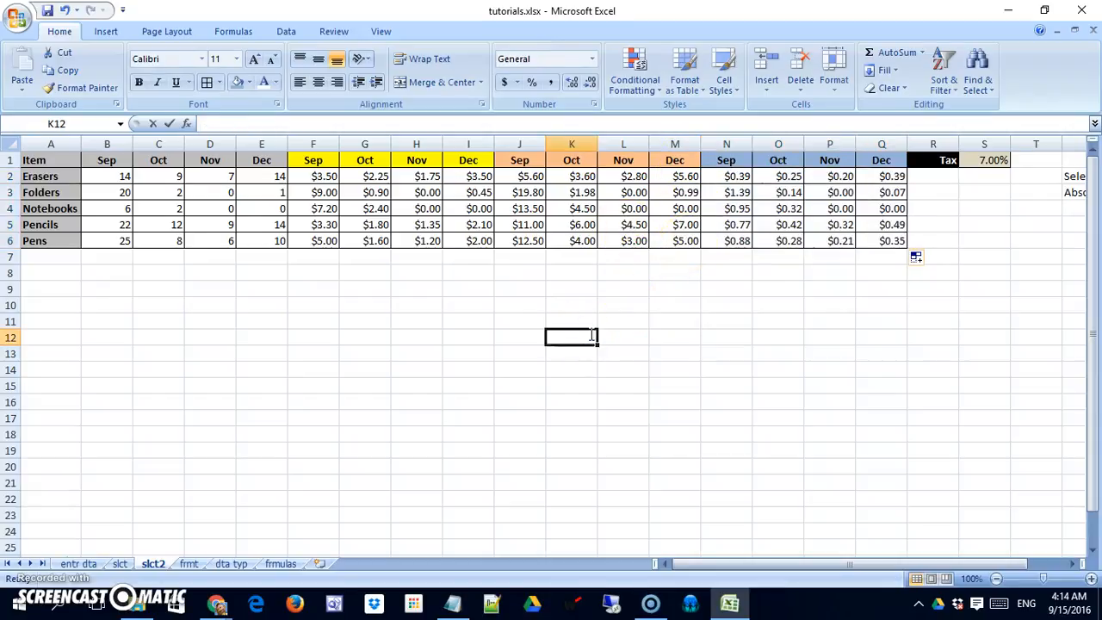
pyautogui.write('=m6*')
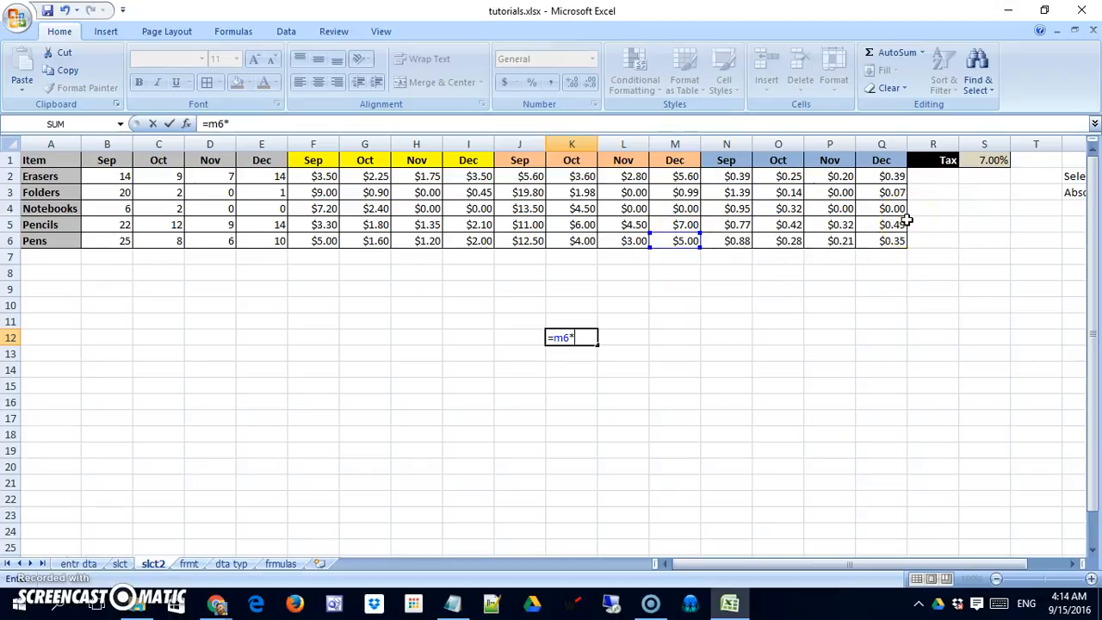
pyautogui.click(983, 160)
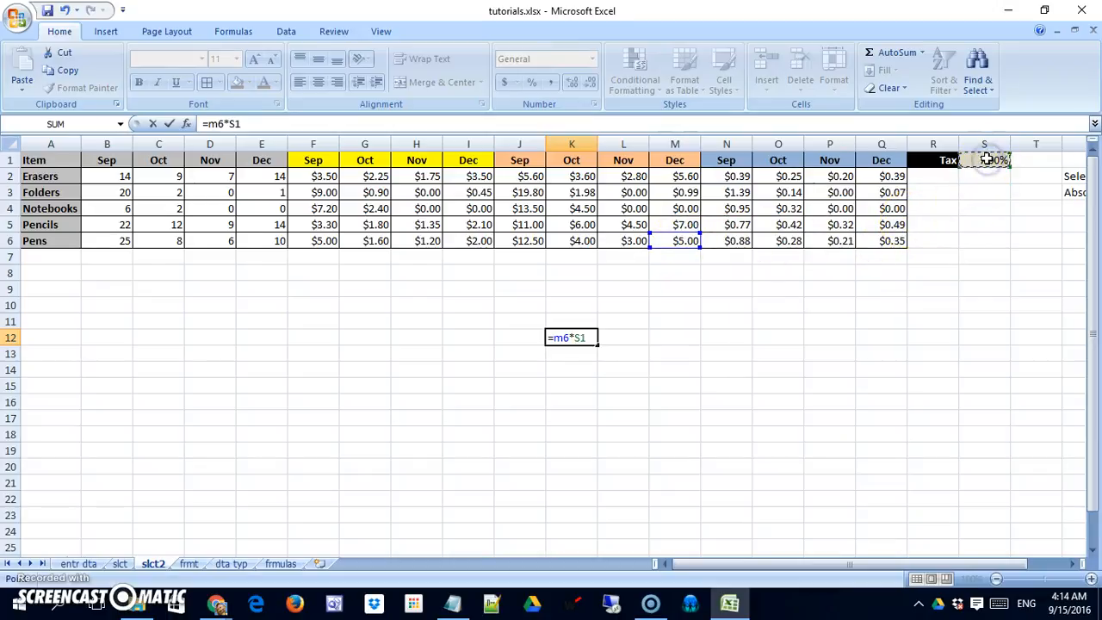
pyautogui.press('Return')
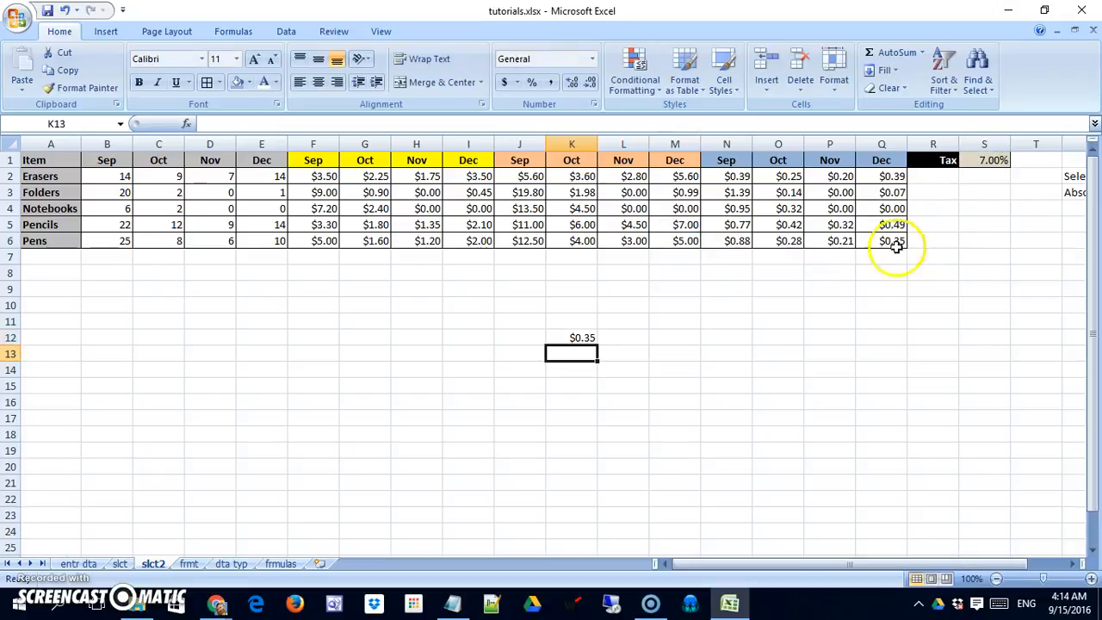
pyautogui.click(568, 337)
pyautogui.press('Delete')
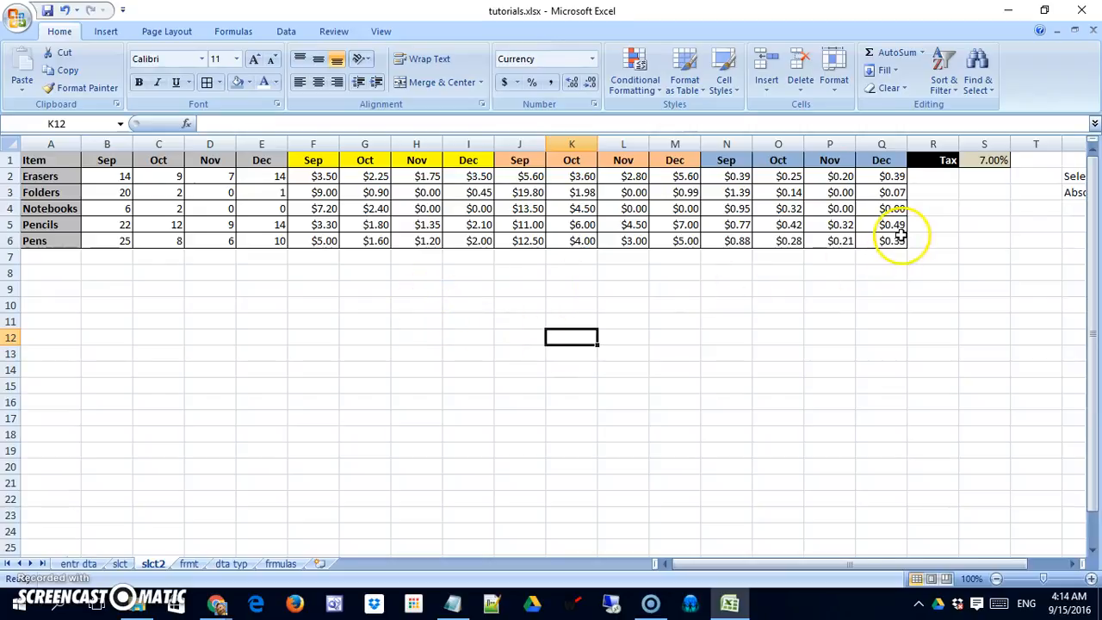
# Try a reference to tax rate cell S1 in R2, cycling through its absolute, mixed and relative forms, and discard the entry
pyautogui.click(919, 177)
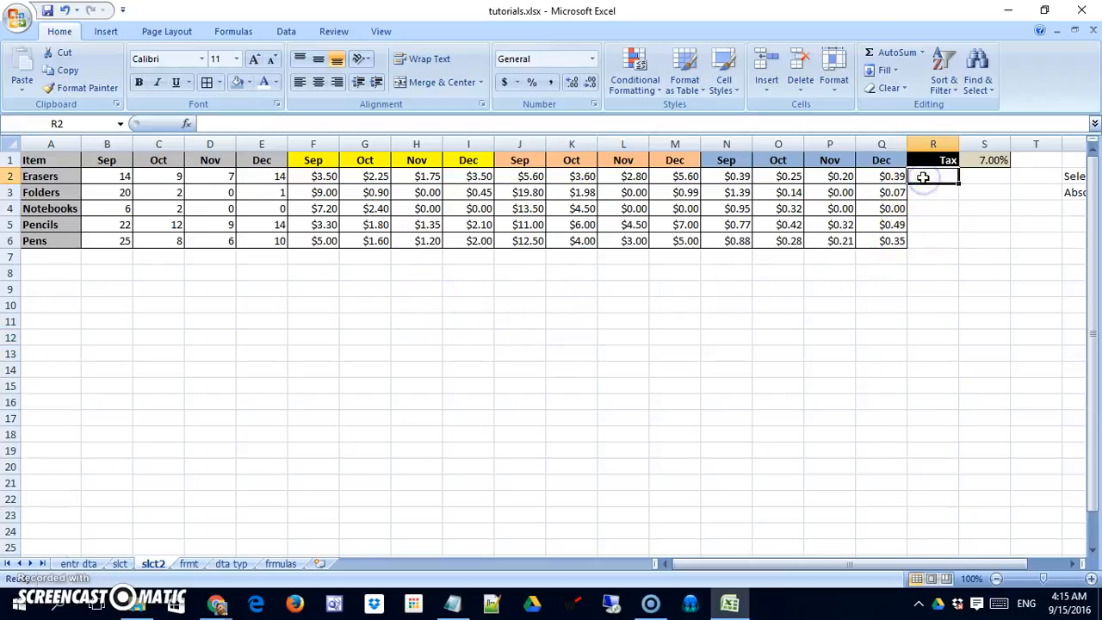
pyautogui.write('=')
pyautogui.click(982, 161)
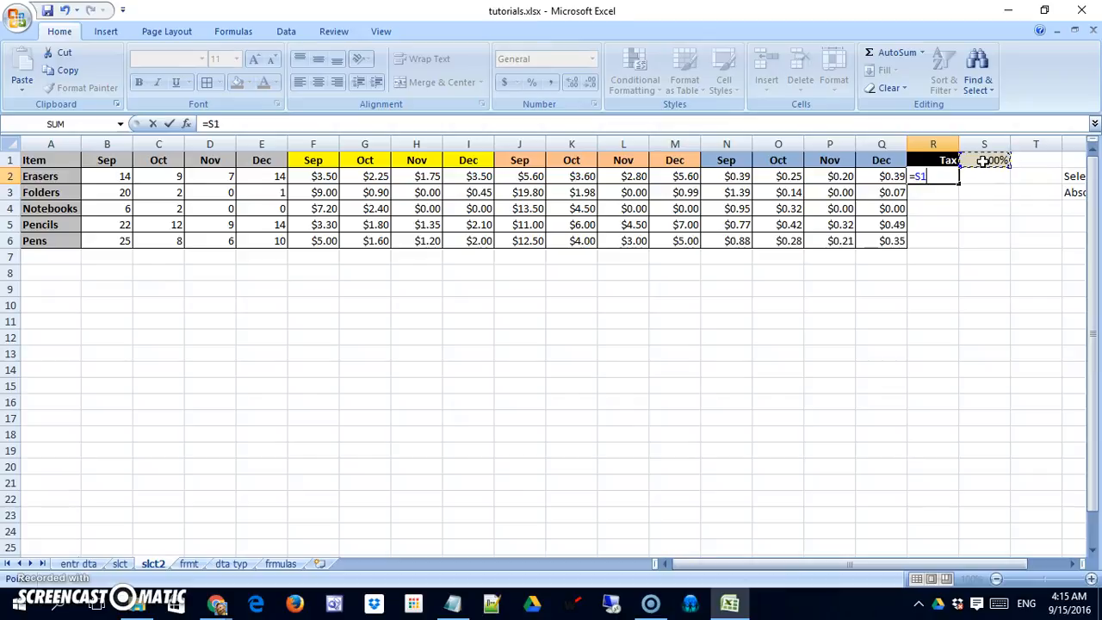
pyautogui.press('F4')
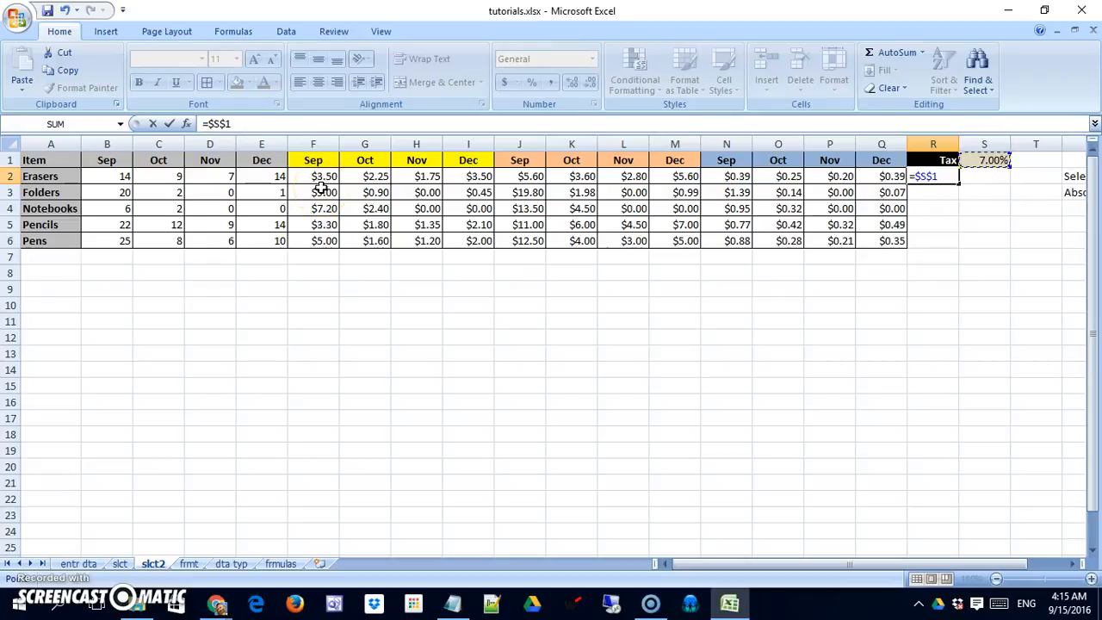
pyautogui.press('F4')
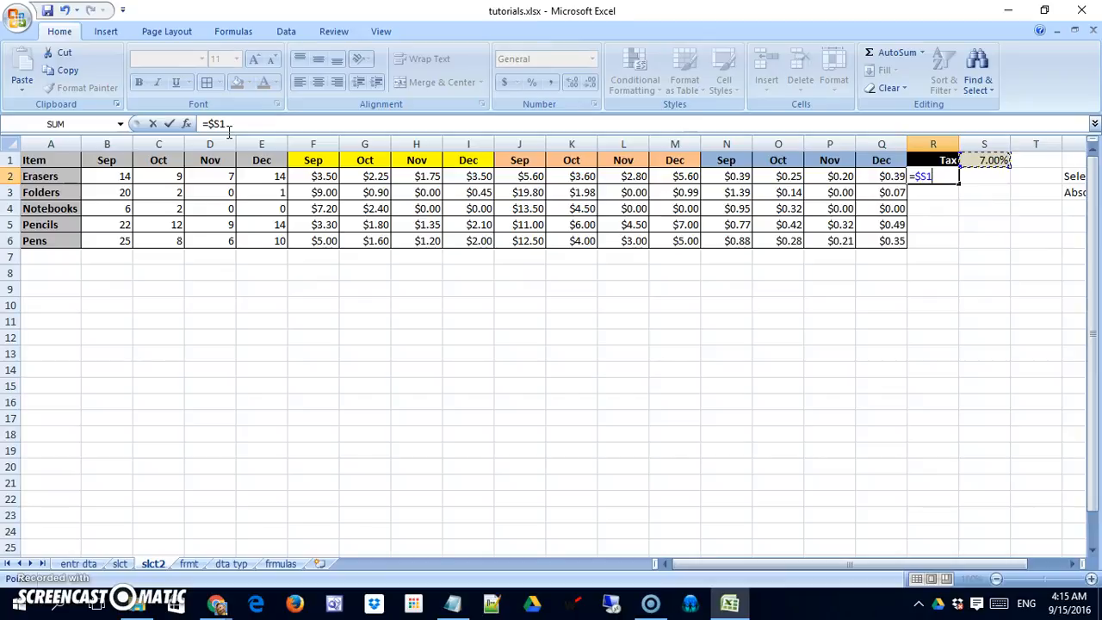
pyautogui.press('F4')
pyautogui.press('F4')
pyautogui.press('F4')
pyautogui.press('F4')
pyautogui.press('F4')
pyautogui.press('Escape')
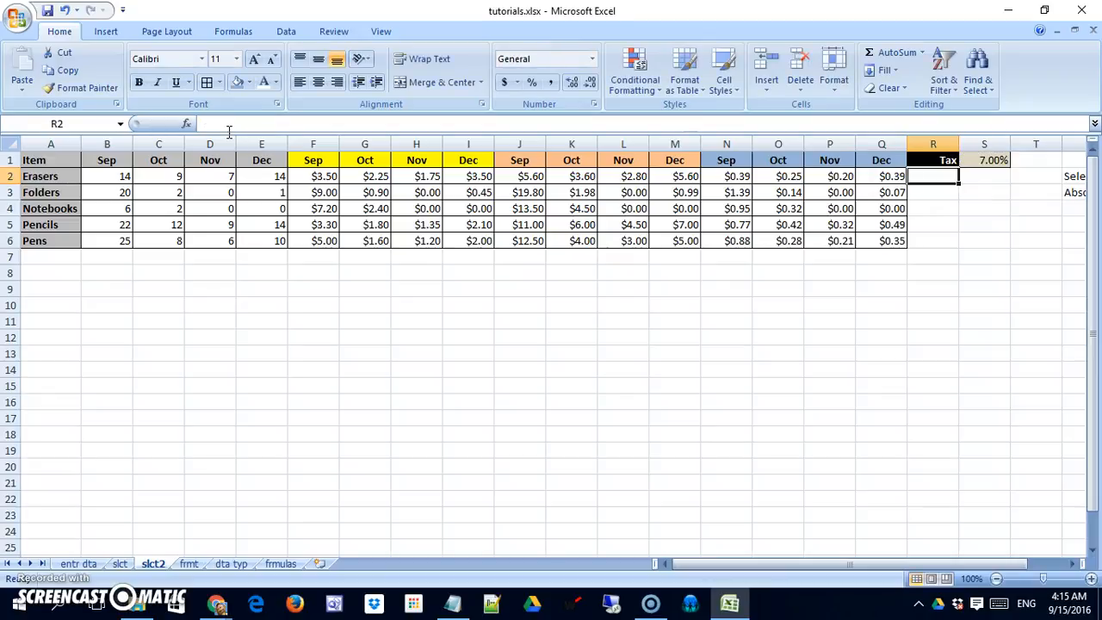